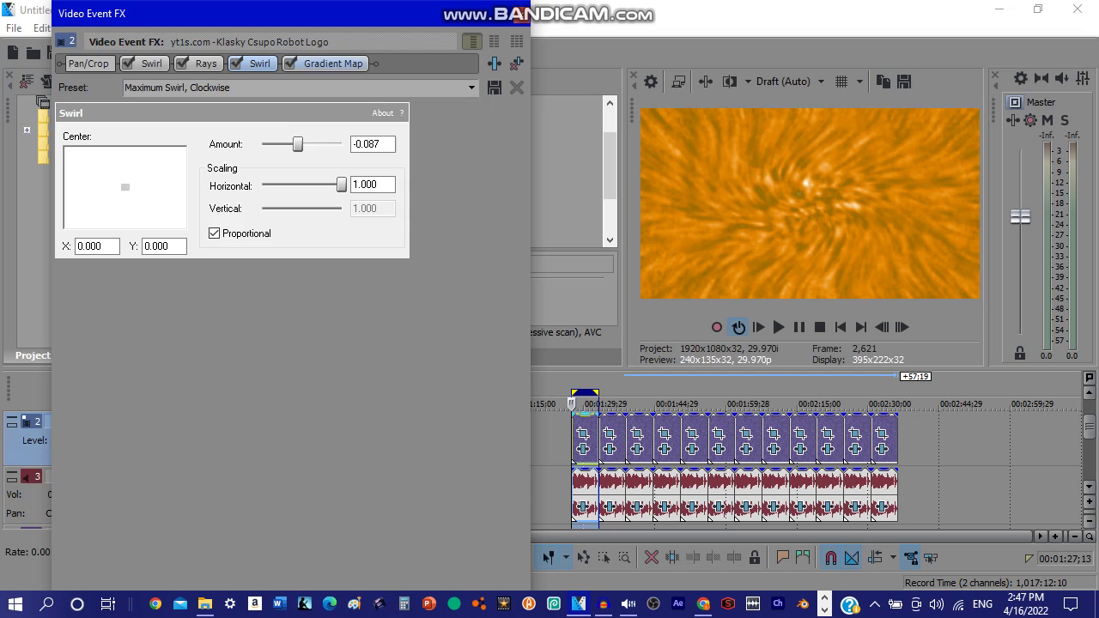
# Examine each colour point of the Gradient Map effect on the first Klasky Csupo Robot Logo clip, then close its video effects.
pyautogui.click(333, 64)
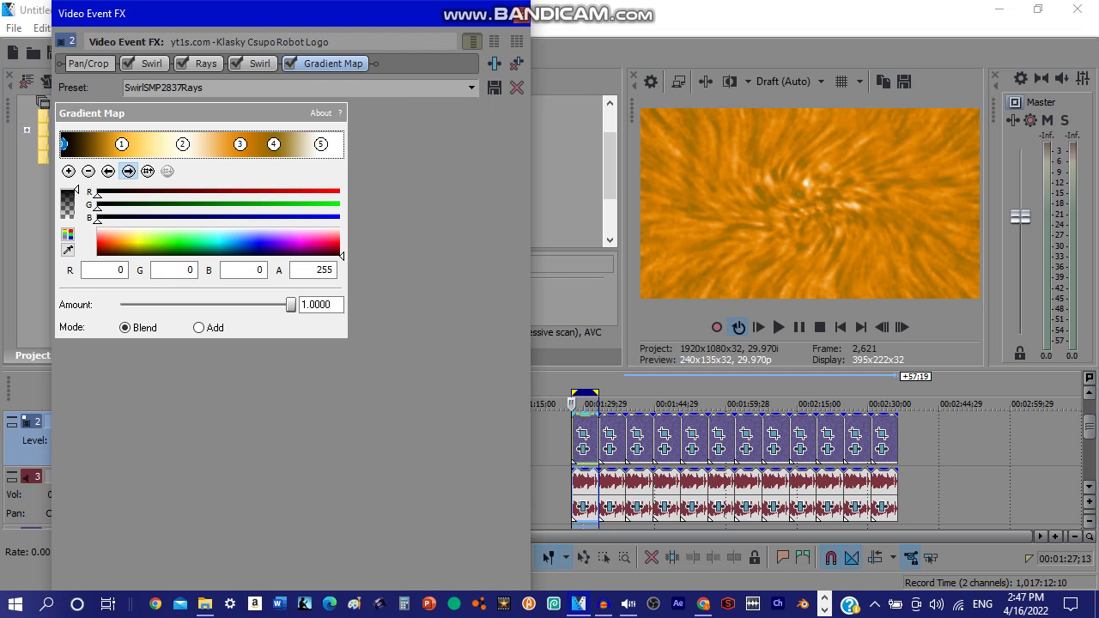
pyautogui.click(128, 172)
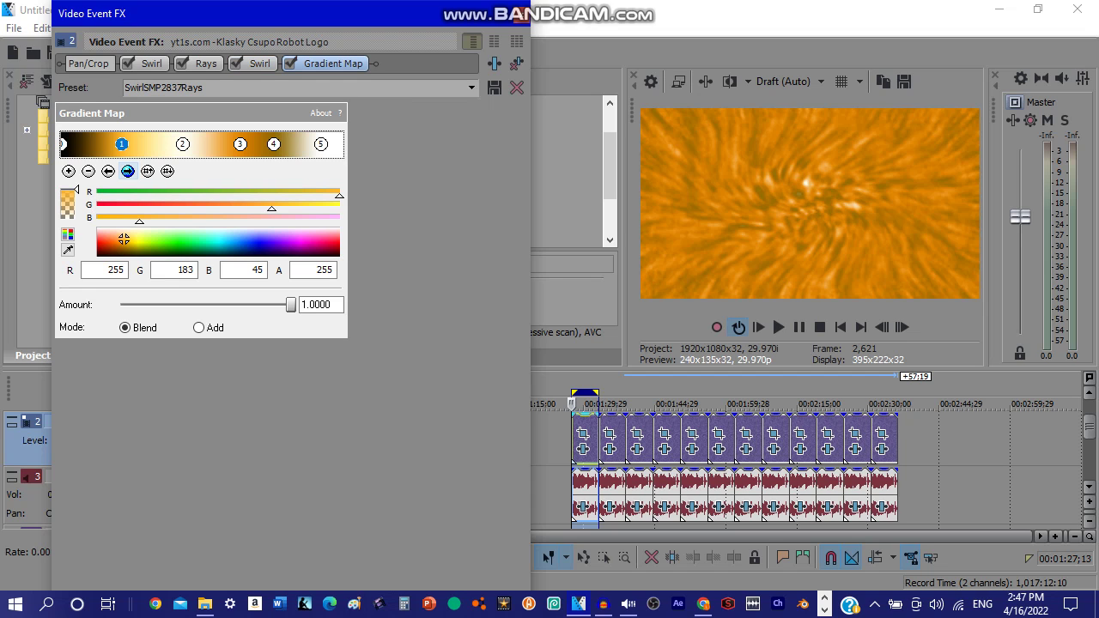
pyautogui.click(128, 172)
pyautogui.click(128, 171)
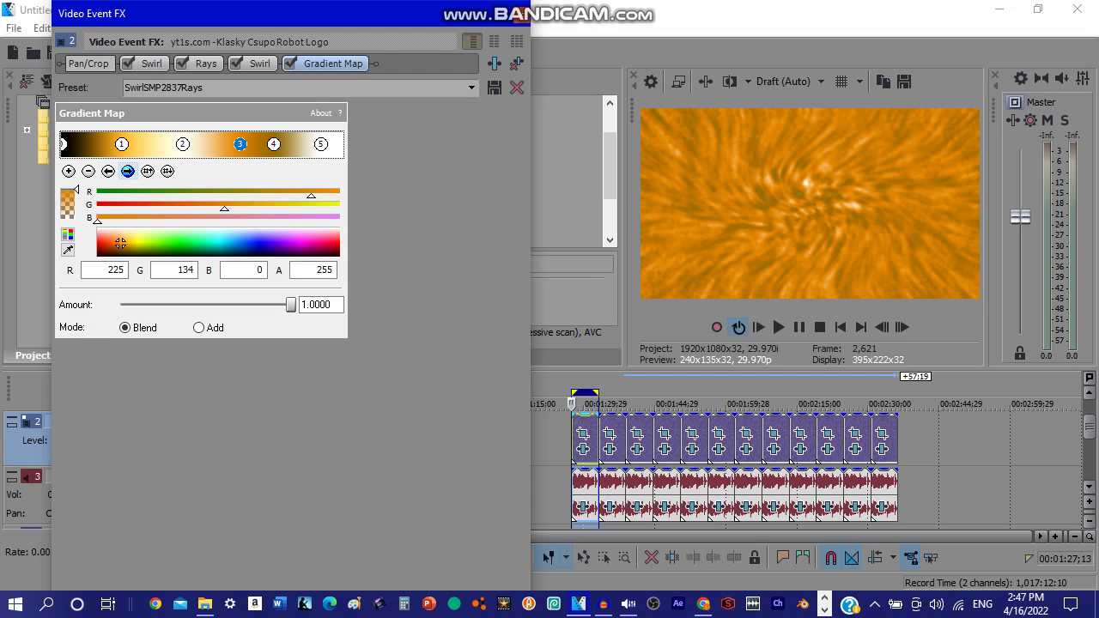
pyautogui.click(128, 171)
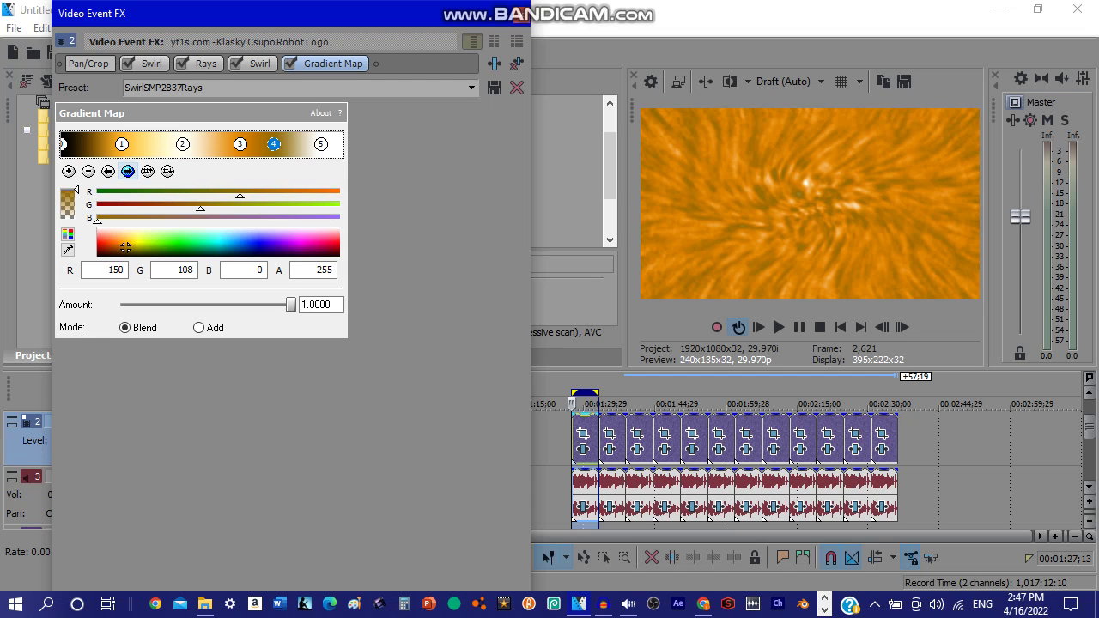
pyautogui.click(128, 171)
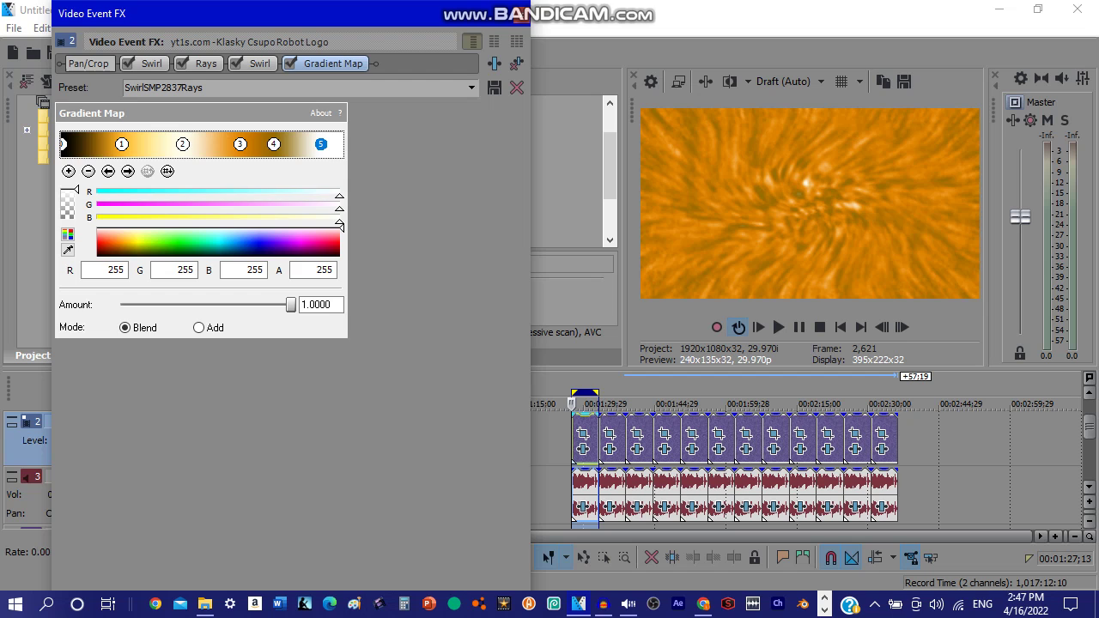
pyautogui.click(521, 14)
# Review the IL Vocodex settings in the first clip's audio effects, down to the carrier waveform and keyboard.
pyautogui.click(584, 507)
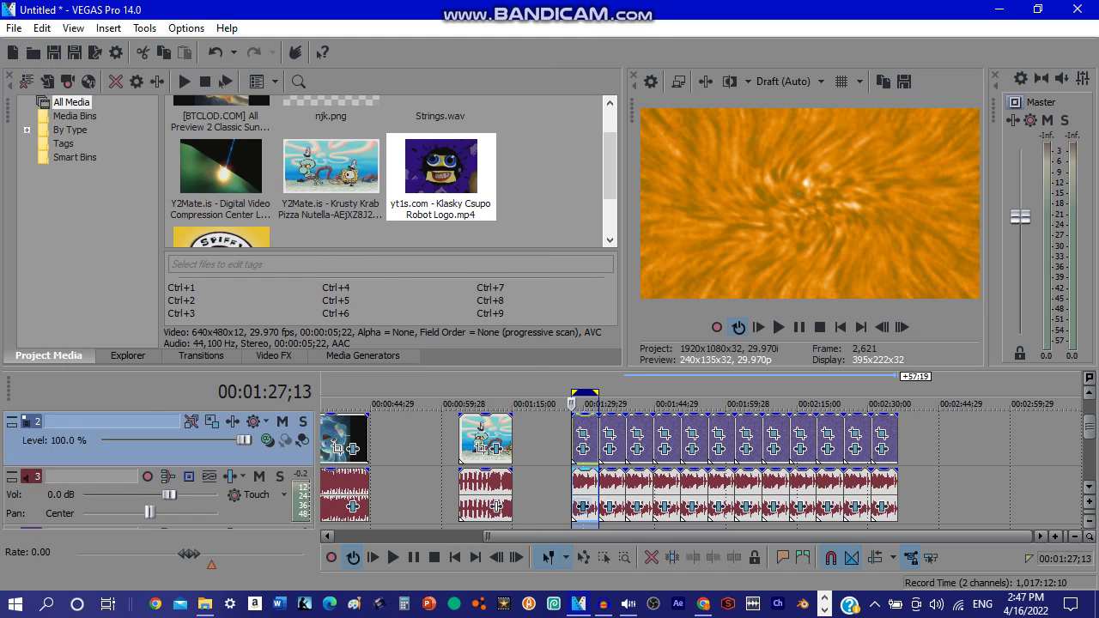
pyautogui.click(159, 76)
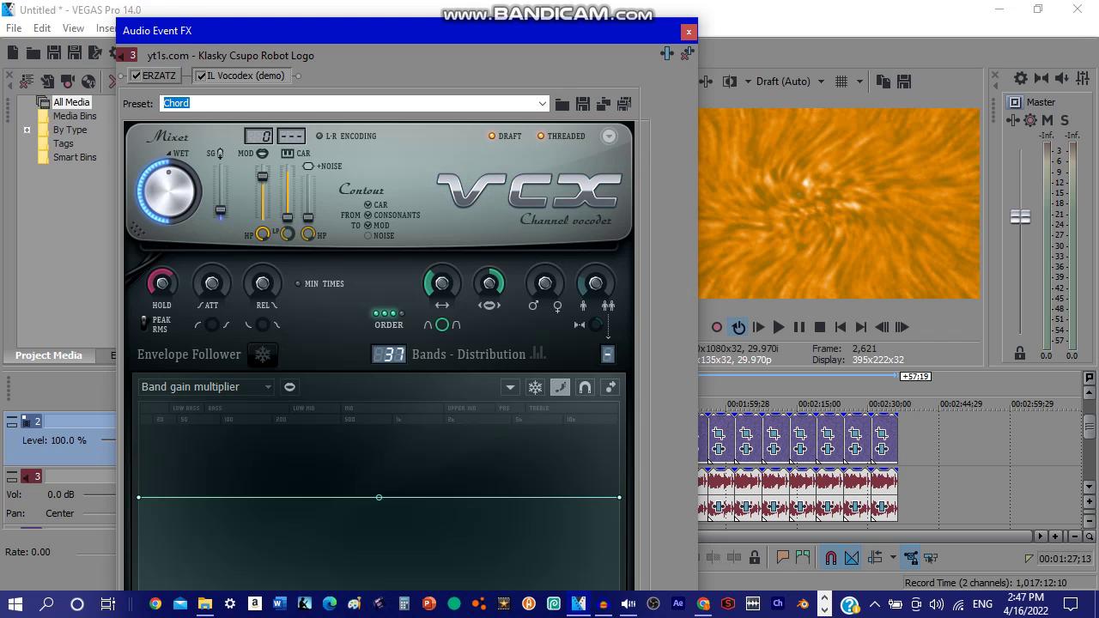
pyautogui.moveTo(322, 31)
pyautogui.mouseDown()
pyautogui.moveTo(332, 127)
pyautogui.moveTo(309, 25)
pyautogui.mouseUp()
pyautogui.scroll(-4, 370, 344)
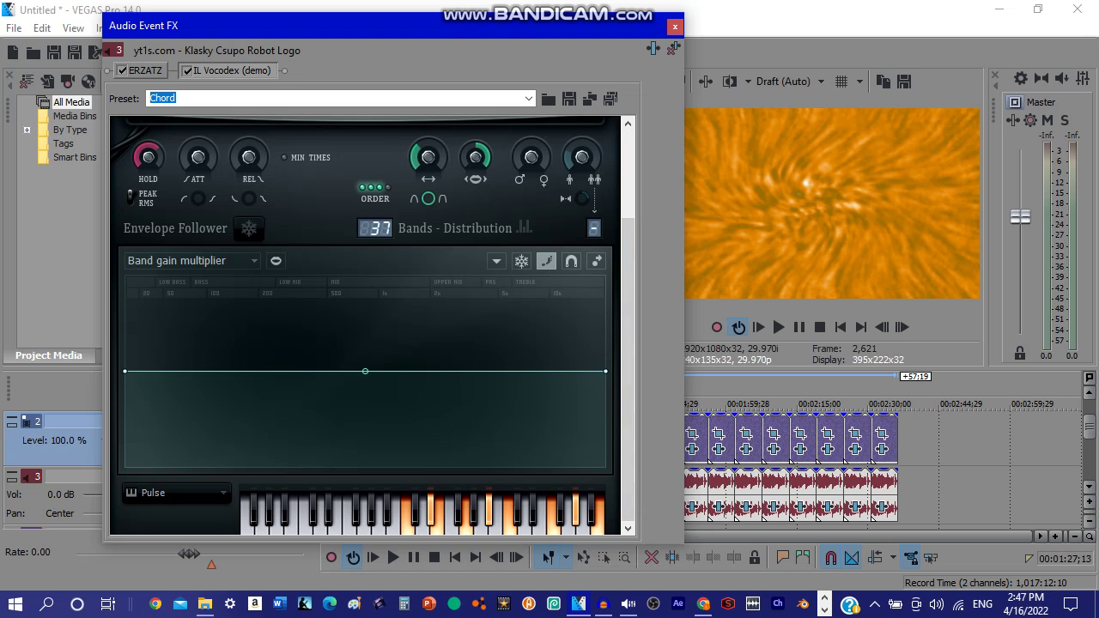
pyautogui.click(676, 27)
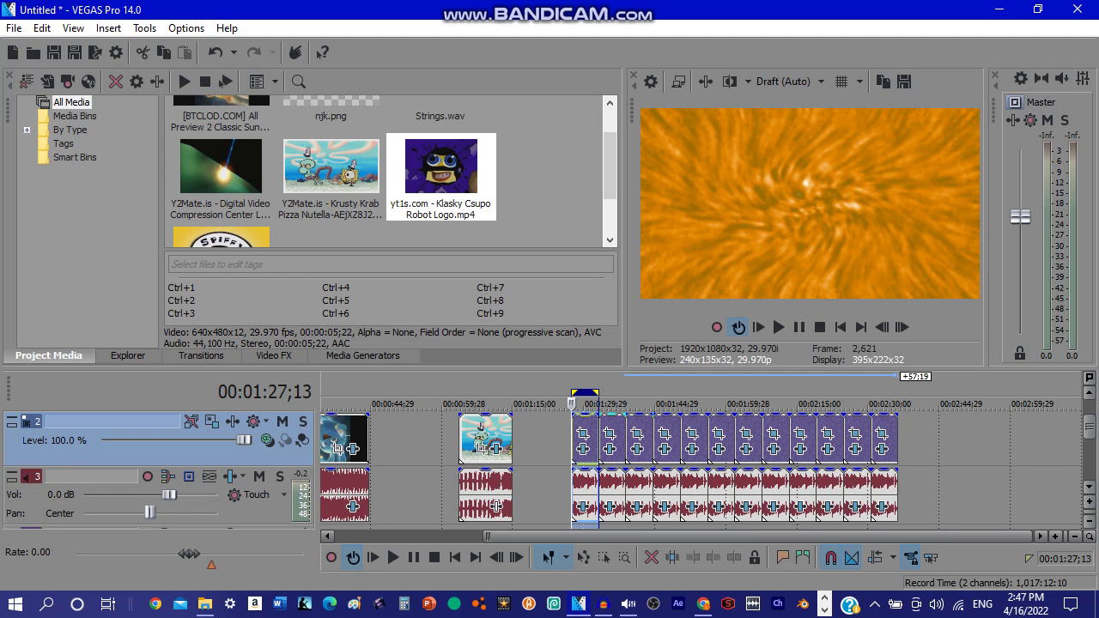
# Open the second clip's video effects and examine the RGB values of every Gradient Map colour point.
pyautogui.doubleClick(614, 425)
pyautogui.click(610, 448)
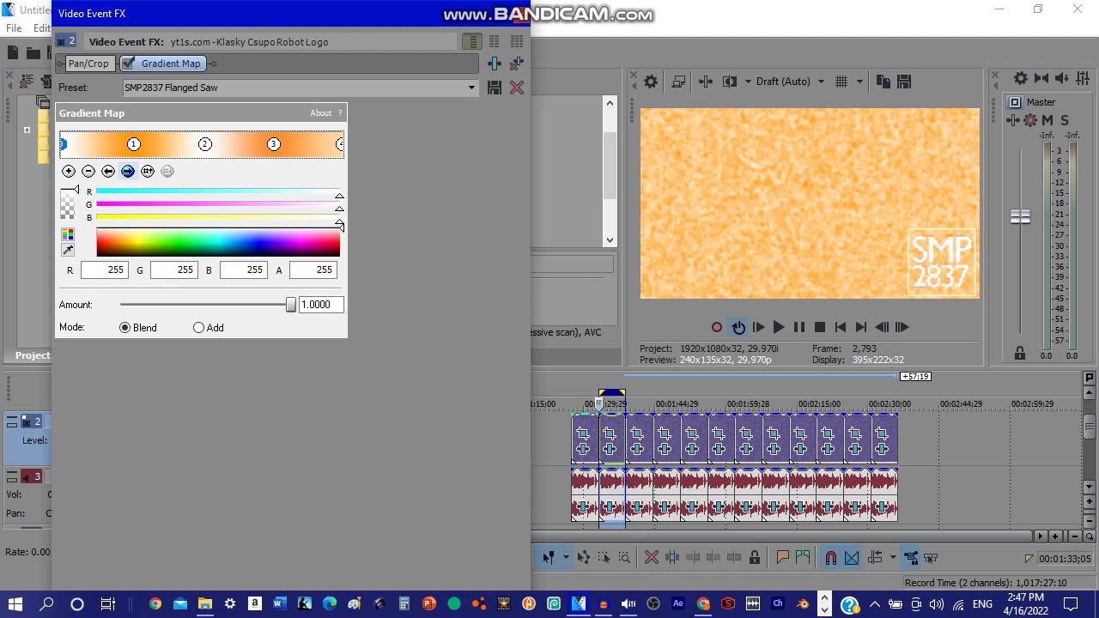
pyautogui.click(127, 171)
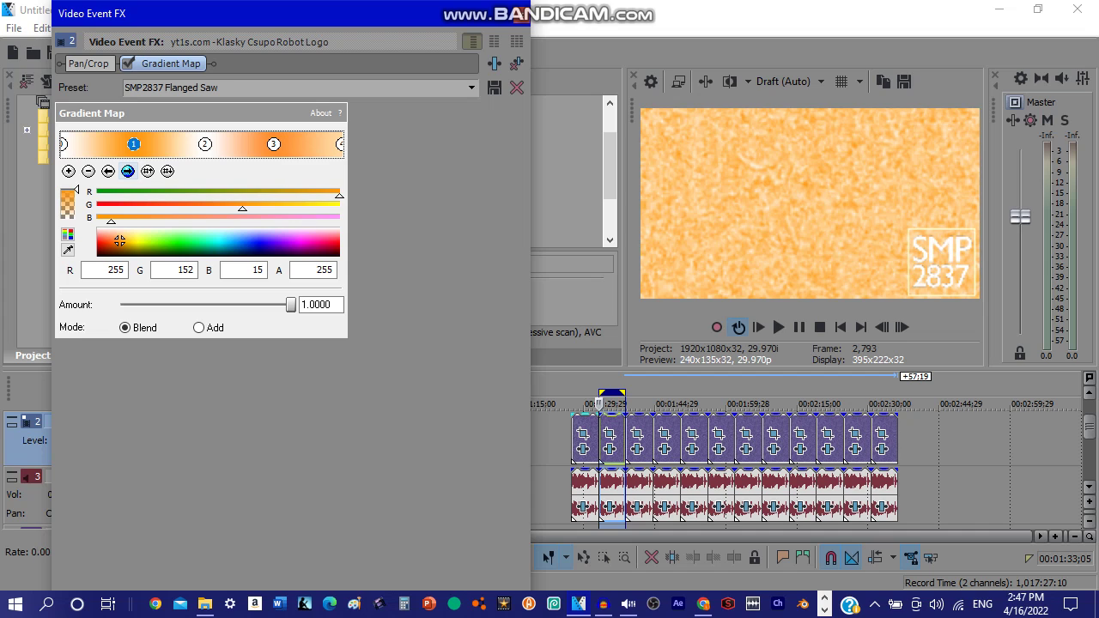
pyautogui.click(128, 171)
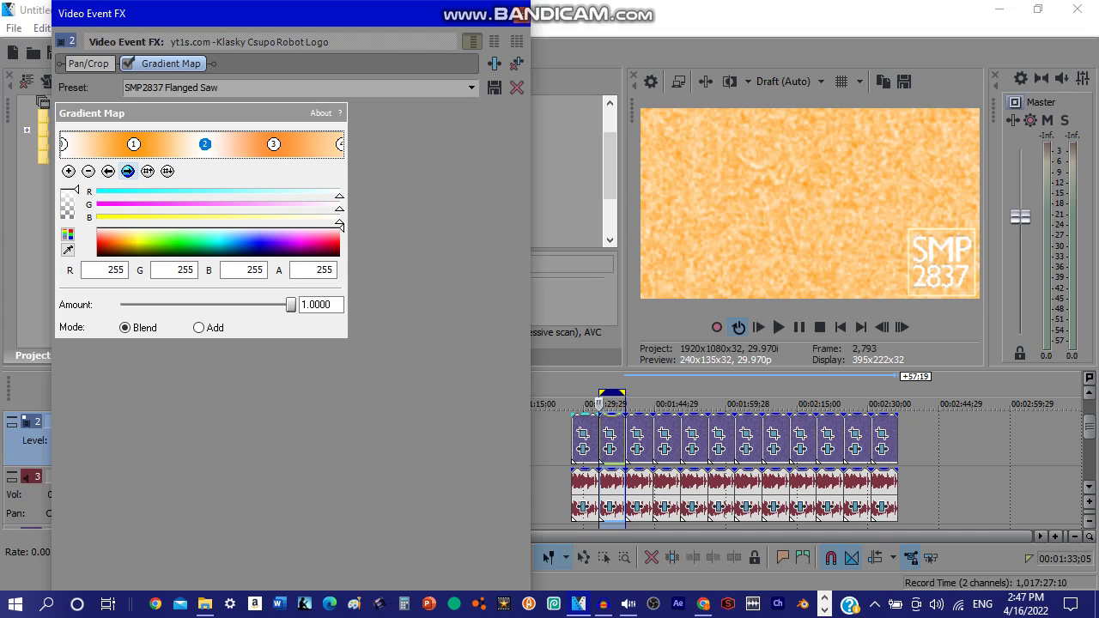
pyautogui.click(127, 171)
pyautogui.click(127, 171)
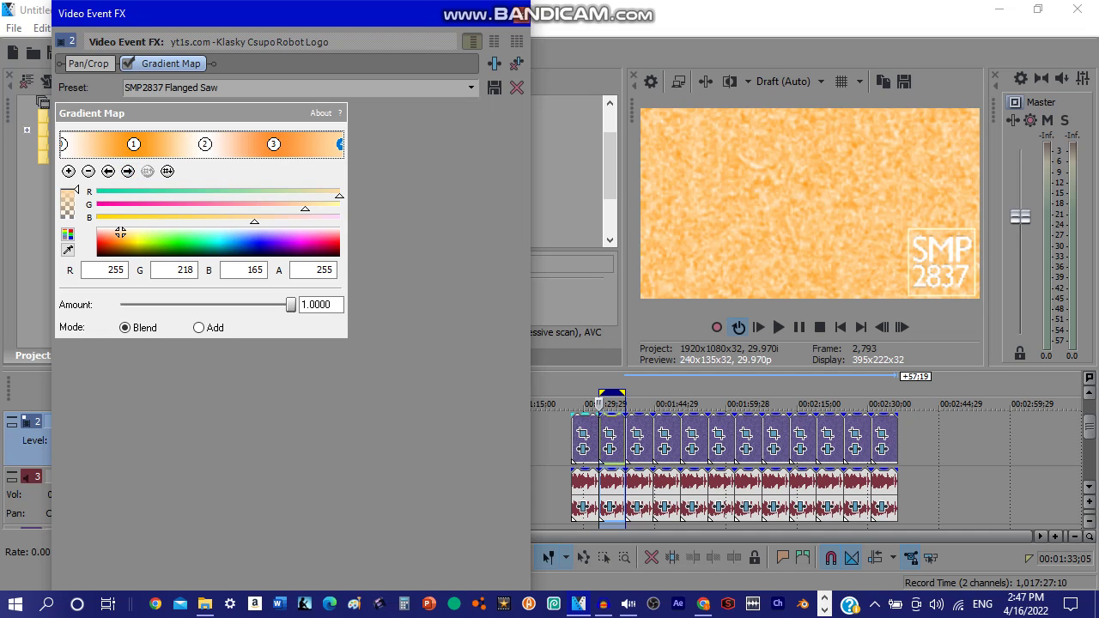
pyautogui.click(521, 14)
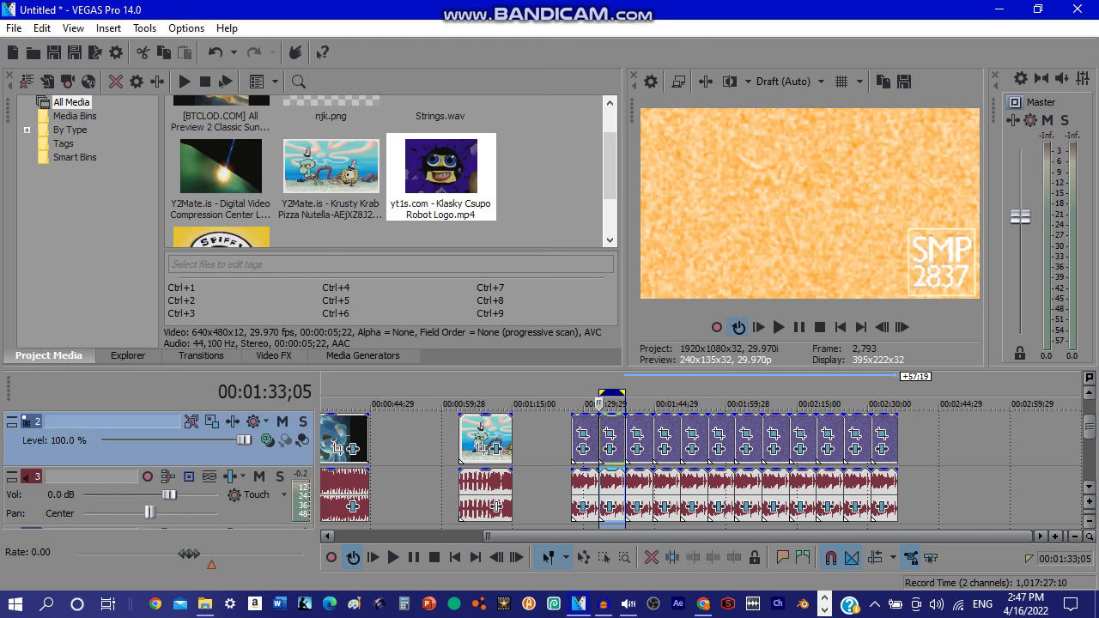
# Review the second clip's IL Vocodex audio effect, from the mixer controls down to the carrier waveform and keyboard.
pyautogui.click(610, 507)
pyautogui.scroll(-1, 629, 343)
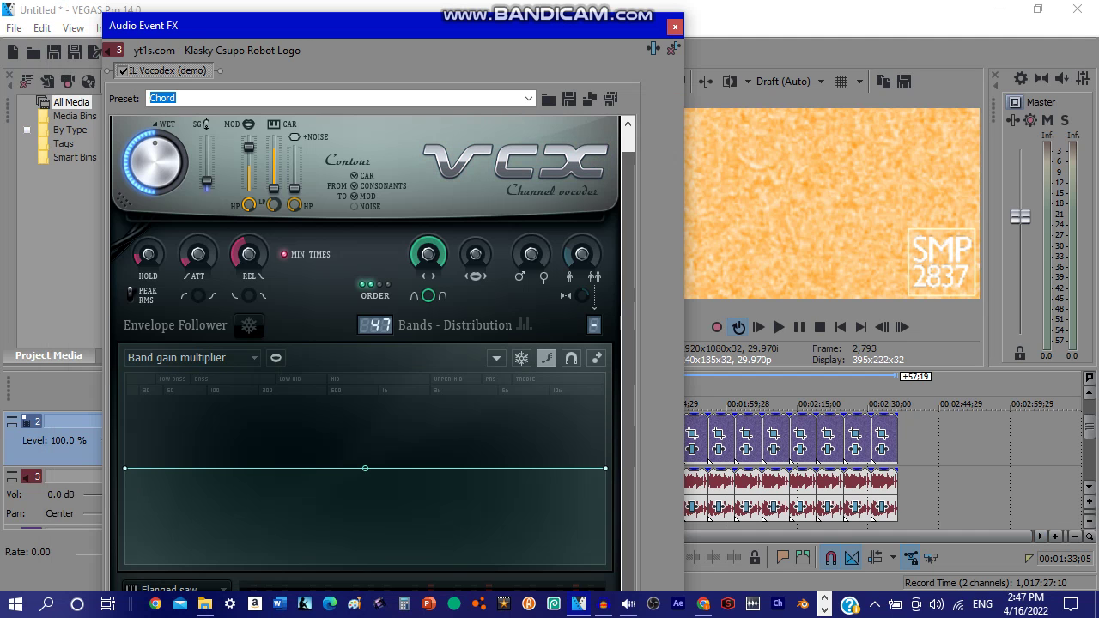
pyautogui.moveTo(538, 19); pyautogui.dragTo(536, 41)
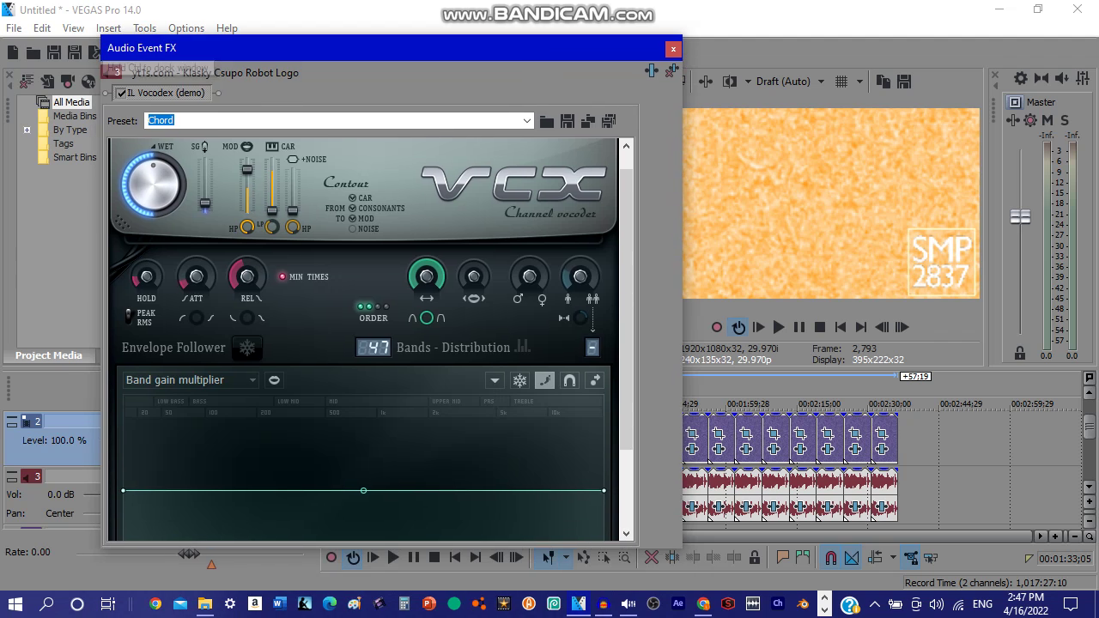
pyautogui.scroll(-1, 369, 343)
pyautogui.scroll(-4, 364, 339)
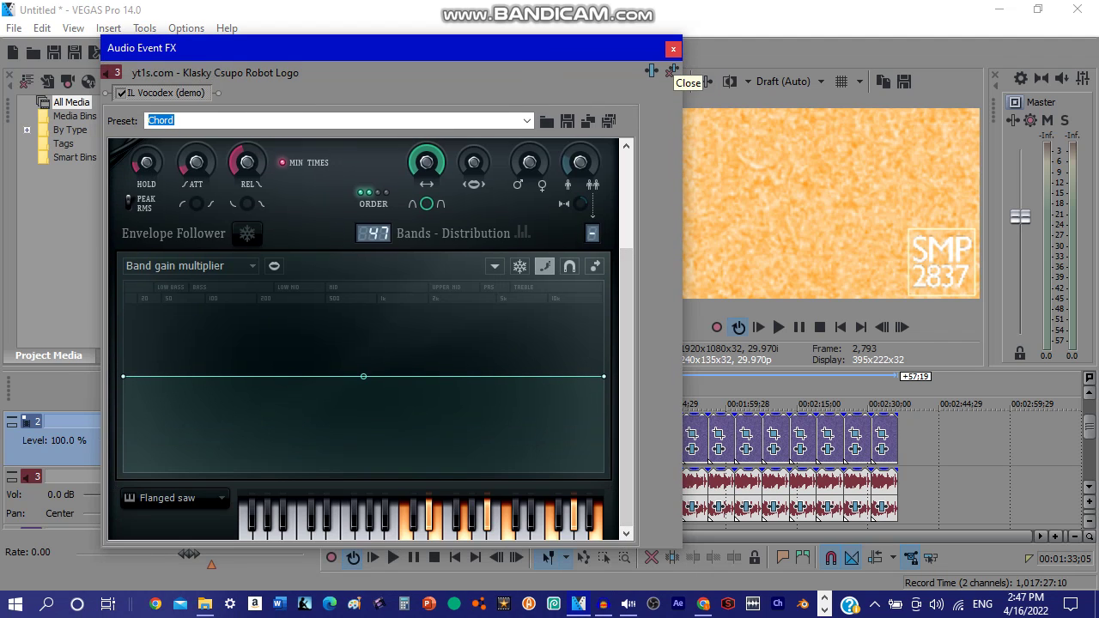
pyautogui.click(673, 70)
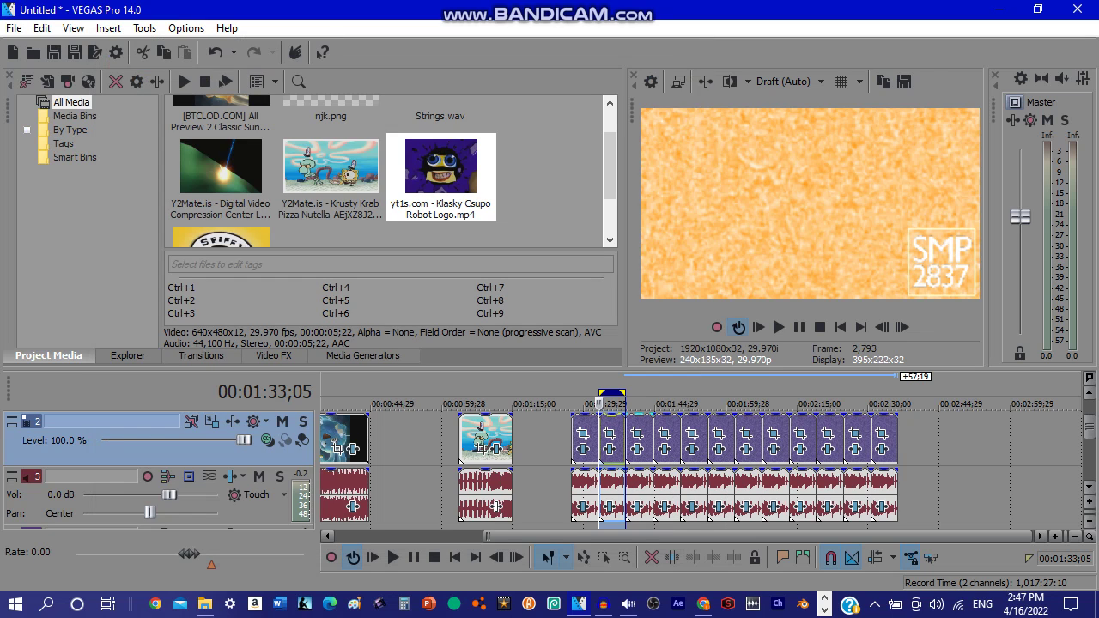
# Open the third clip's video effects and examine the RGB values of its Gradient Map colour points.
pyautogui.click(655, 498)
pyautogui.click(638, 448)
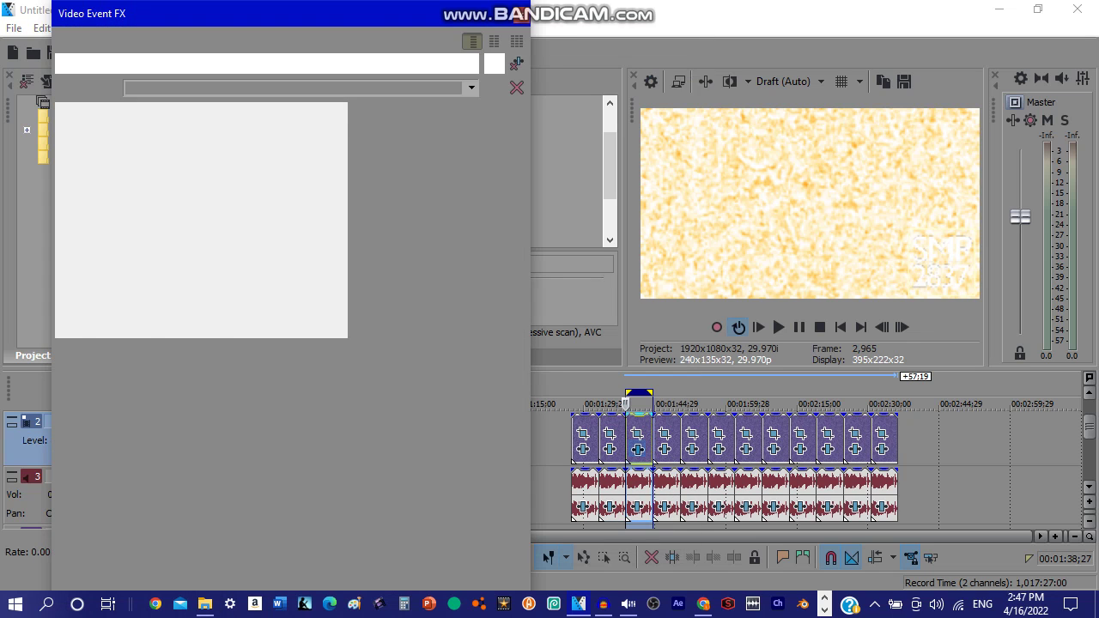
pyautogui.click(127, 171)
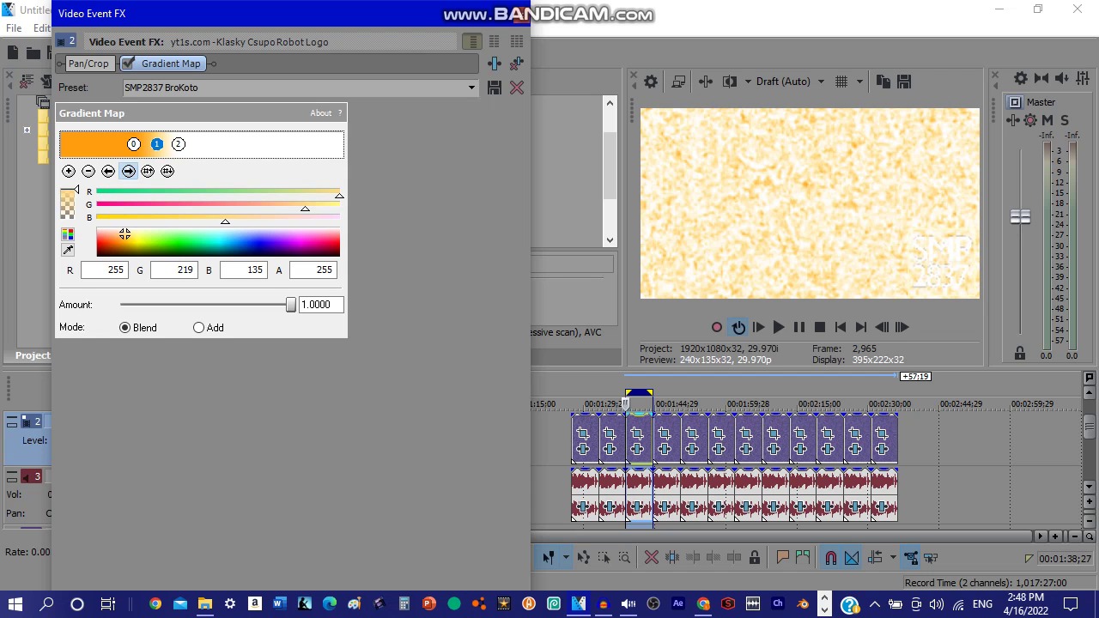
pyautogui.click(127, 171)
pyautogui.click(521, 15)
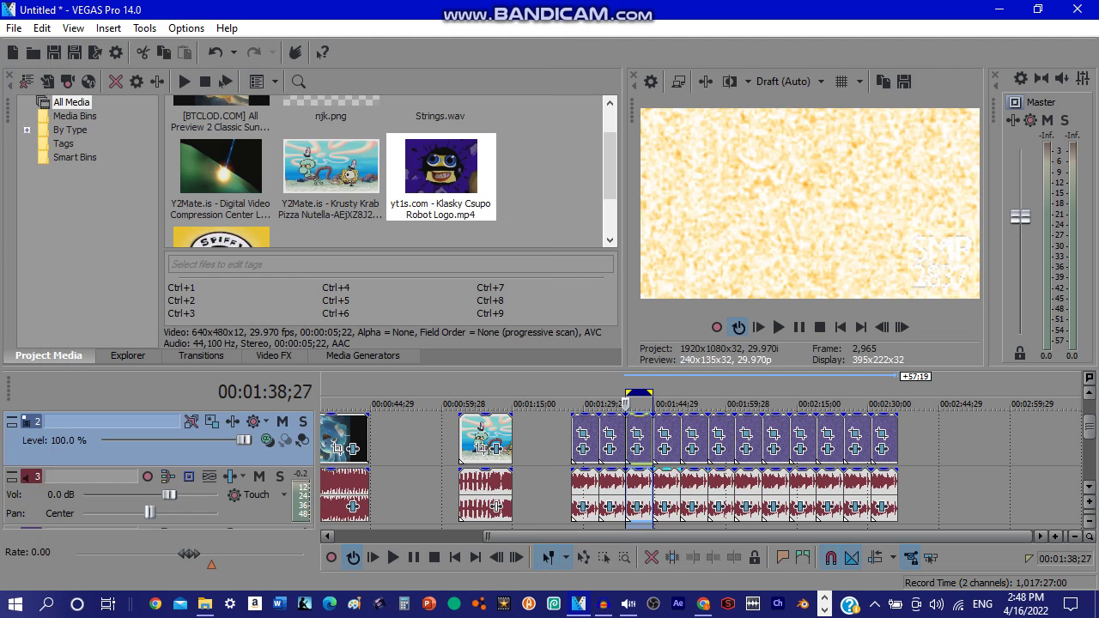
# Review the third clip's audio effects, covering the CMT Bitcrusher settings and the full IL Vocodex settings.
pyautogui.click(637, 507)
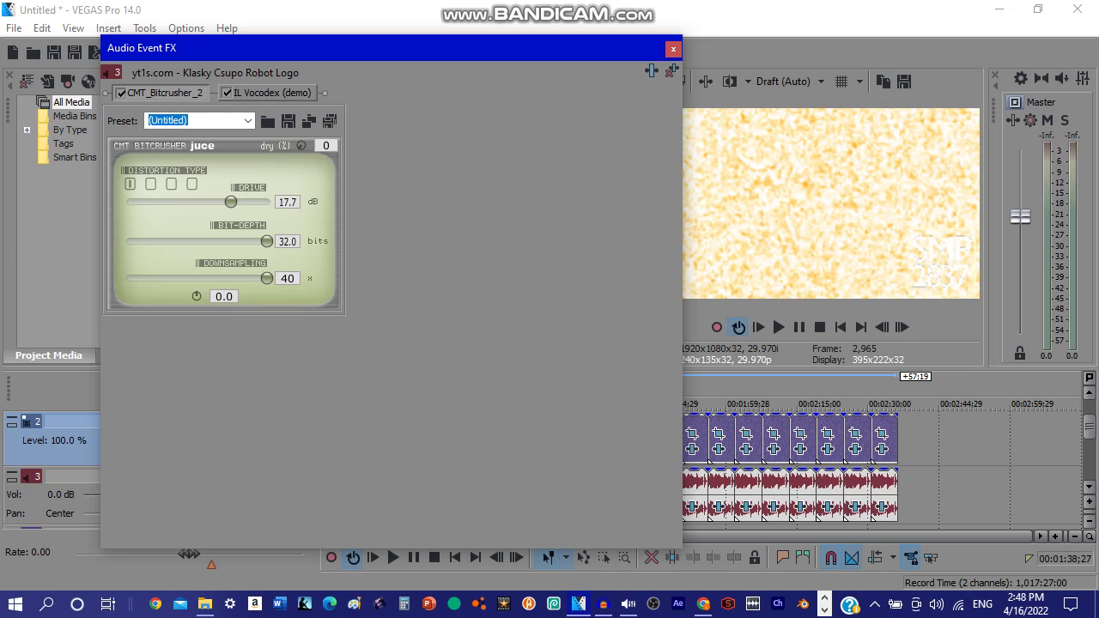
pyautogui.click(273, 92)
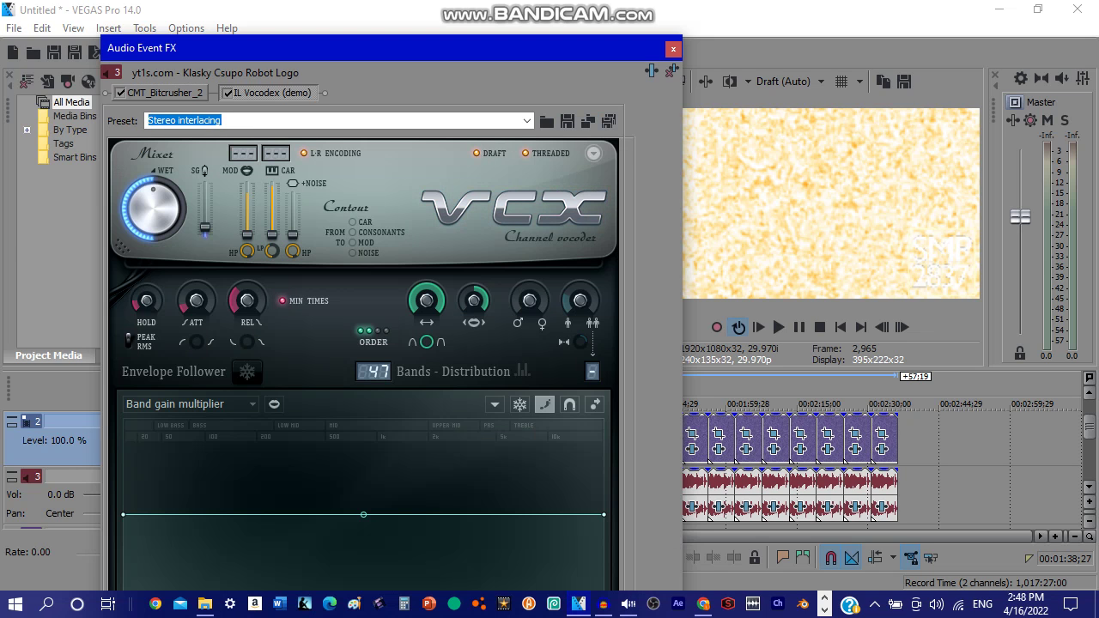
pyautogui.moveTo(386, 48); pyautogui.dragTo(368, 63)
pyautogui.moveTo(608, 314); pyautogui.dragTo(608, 407)
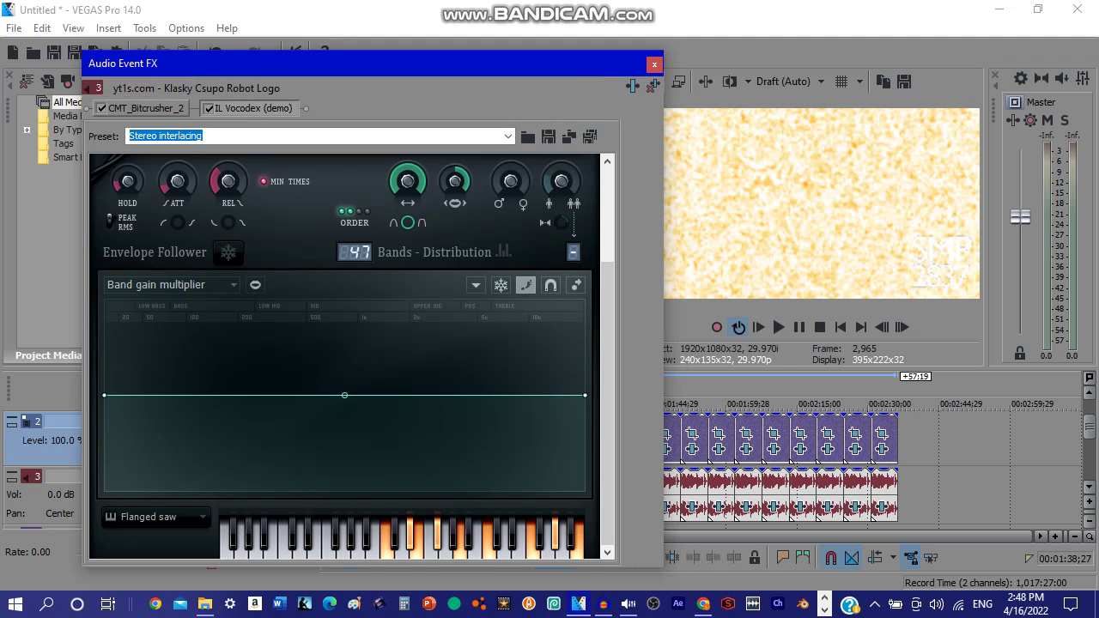
pyautogui.click(655, 64)
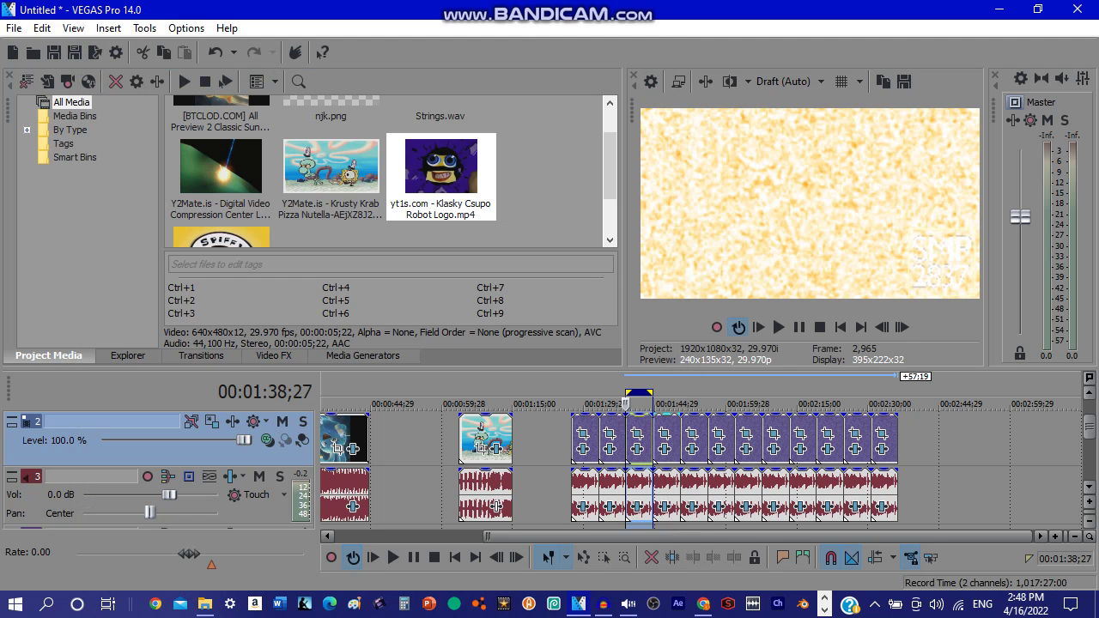
# Open the fourth clip's video effects and review the Glint effect's settings.
pyautogui.doubleClick(672, 446)
pyautogui.click(665, 450)
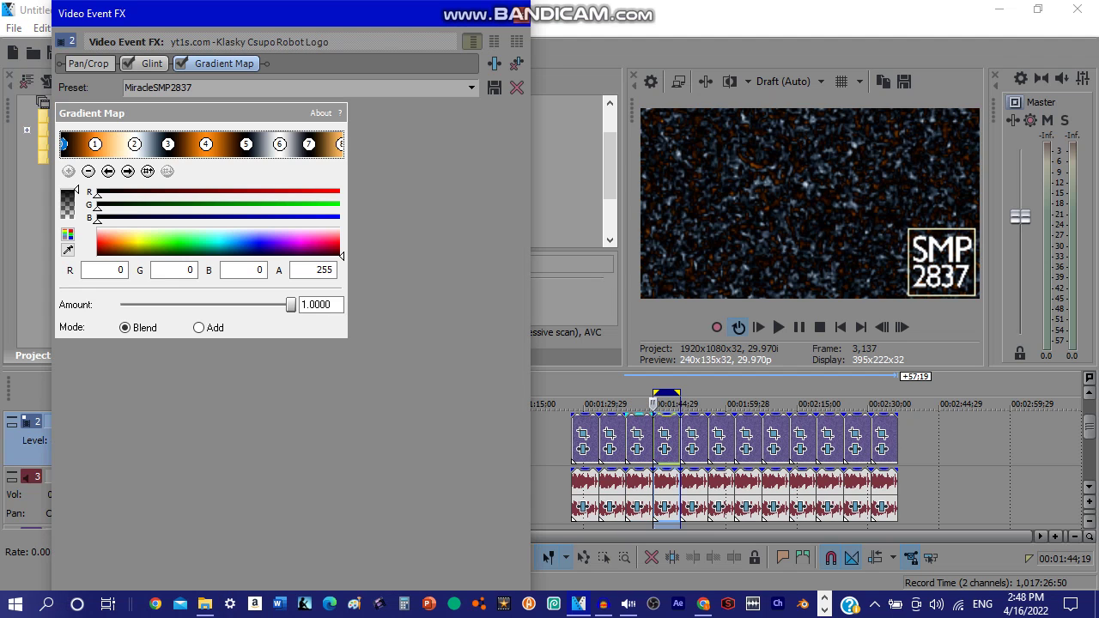
pyautogui.click(151, 64)
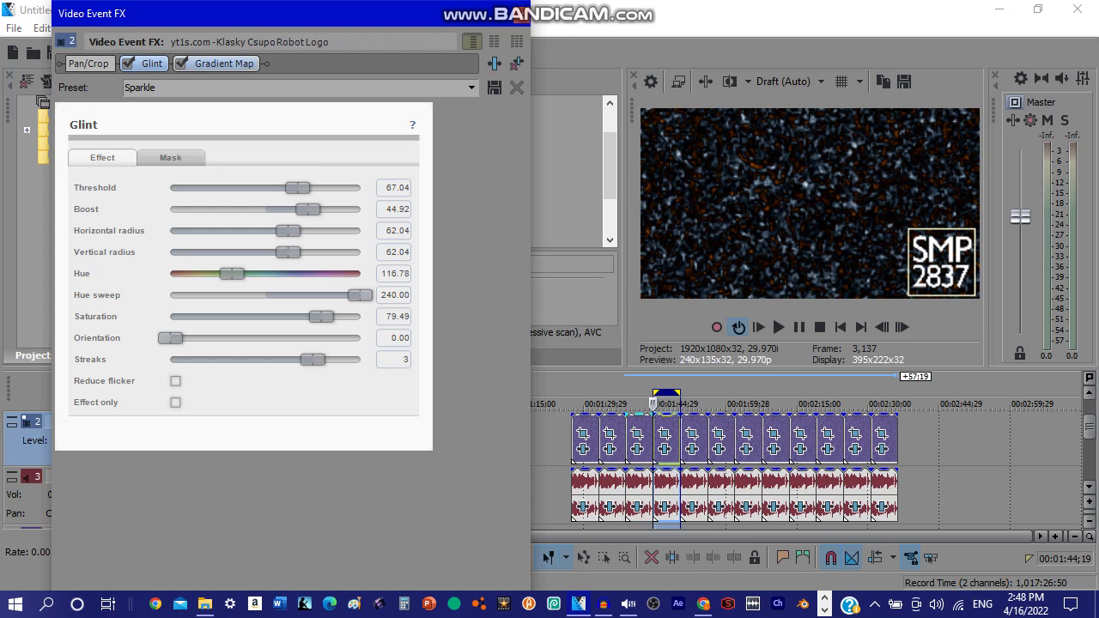
# Examine the RGB values of every Gradient Map colour point on the fourth clip and close its video effects.
pyautogui.click(219, 64)
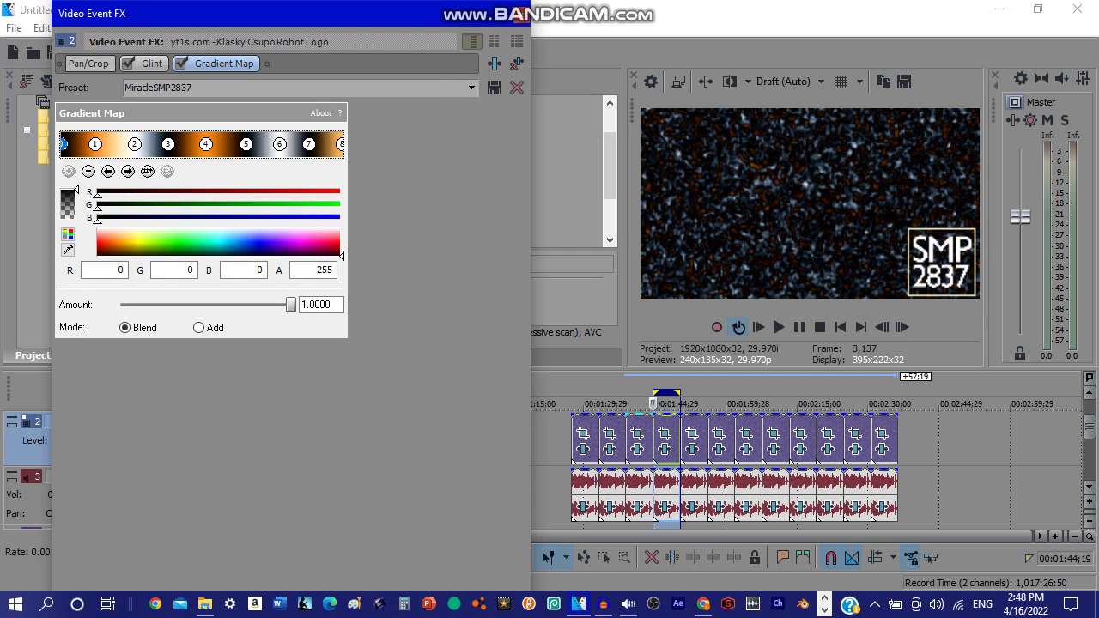
pyautogui.click(128, 171)
pyautogui.click(128, 171)
pyautogui.click(128, 171)
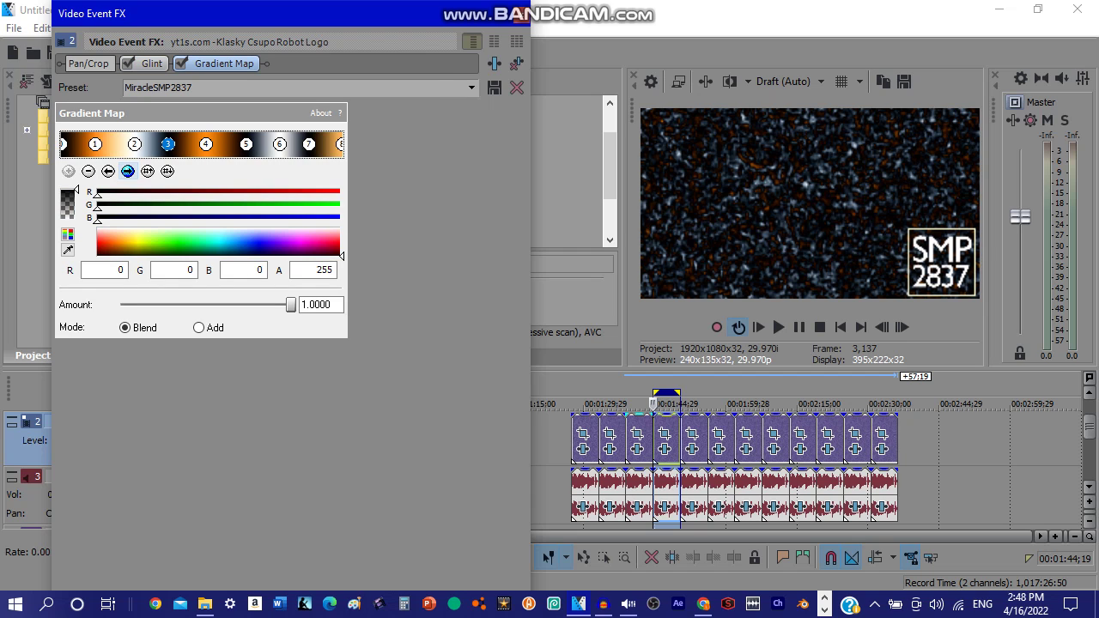
pyautogui.click(128, 171)
pyautogui.click(128, 171)
pyautogui.click(128, 171)
pyautogui.click(128, 171)
pyautogui.click(128, 170)
pyautogui.click(522, 14)
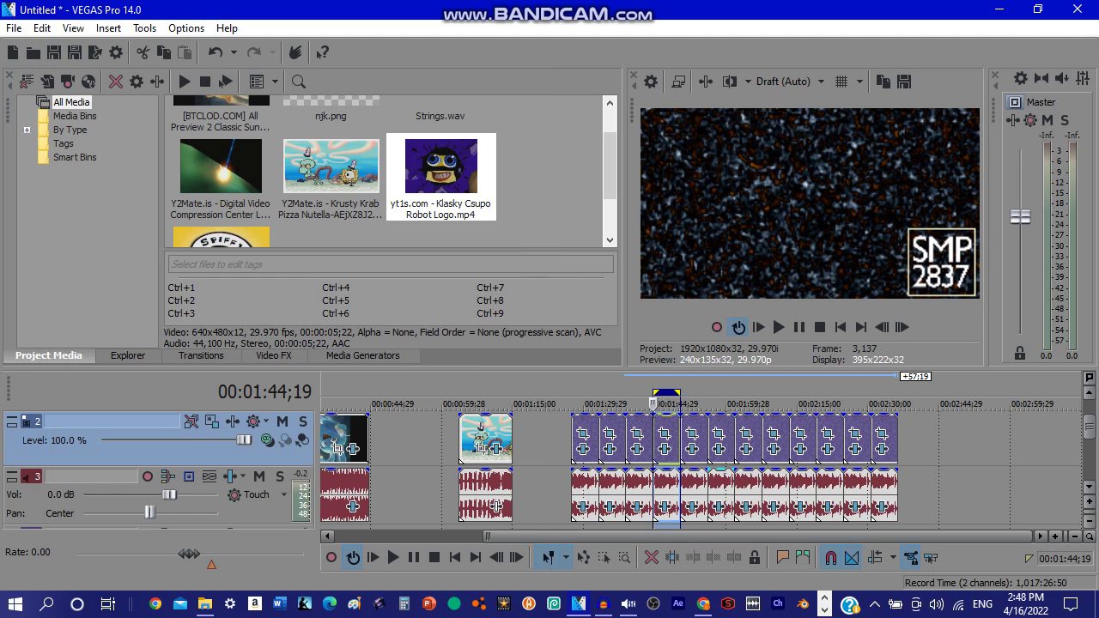
# Open the fourth clip's audio effects and review the IL Vocodex settings down to the lower controls.
pyautogui.click(665, 507)
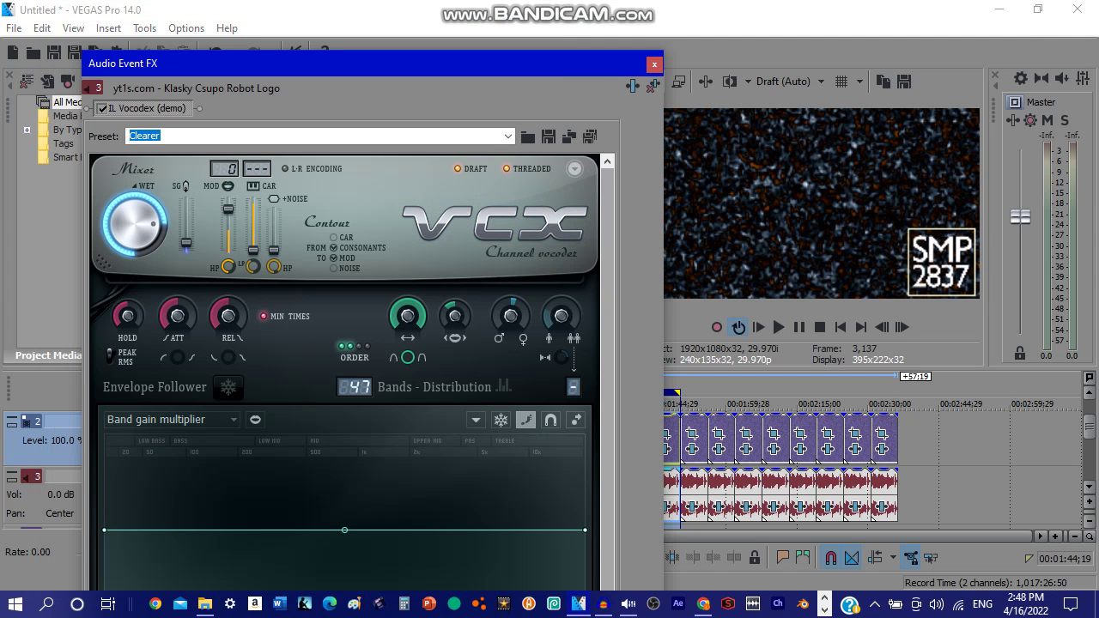
pyautogui.scroll(-1, 353, 369)
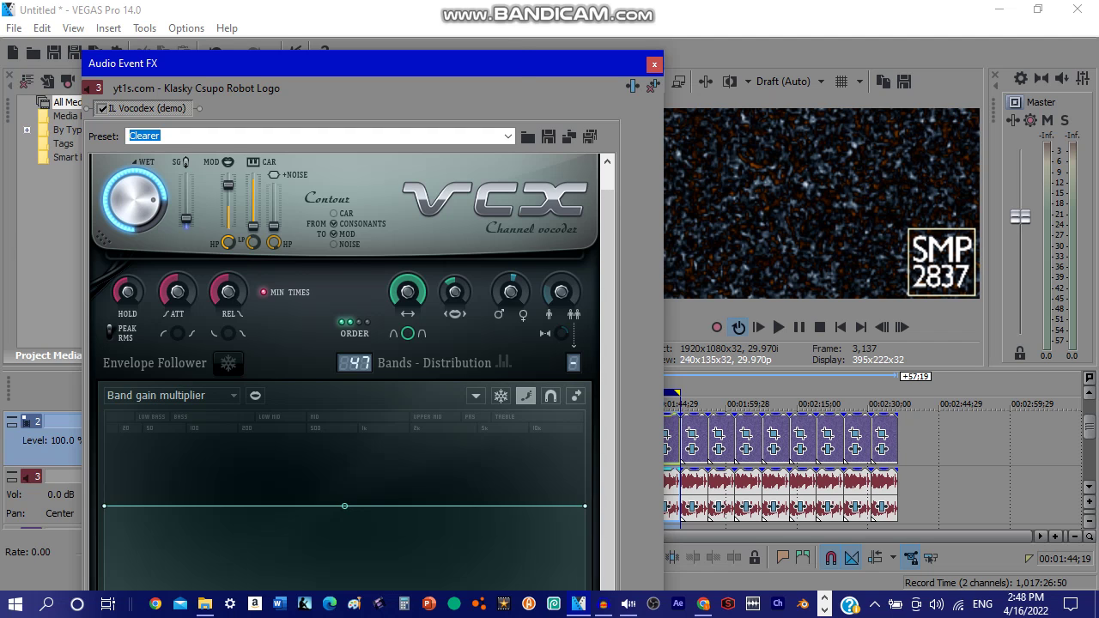
pyautogui.moveTo(525, 63); pyautogui.dragTo(504, 52)
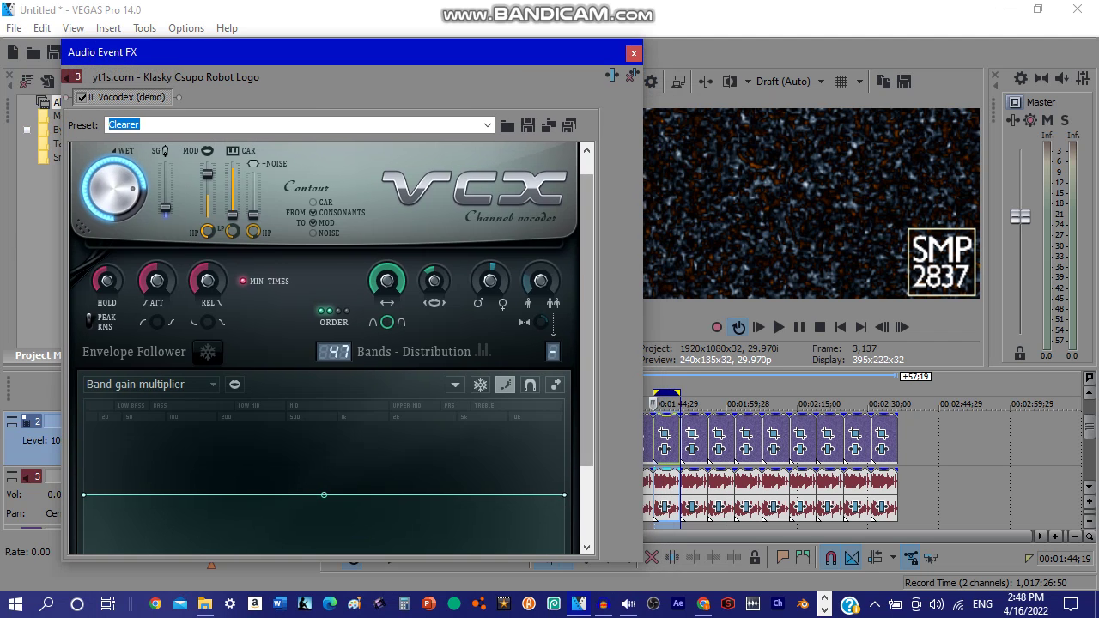
pyautogui.moveTo(587, 253); pyautogui.dragTo(588, 330)
pyautogui.click(634, 53)
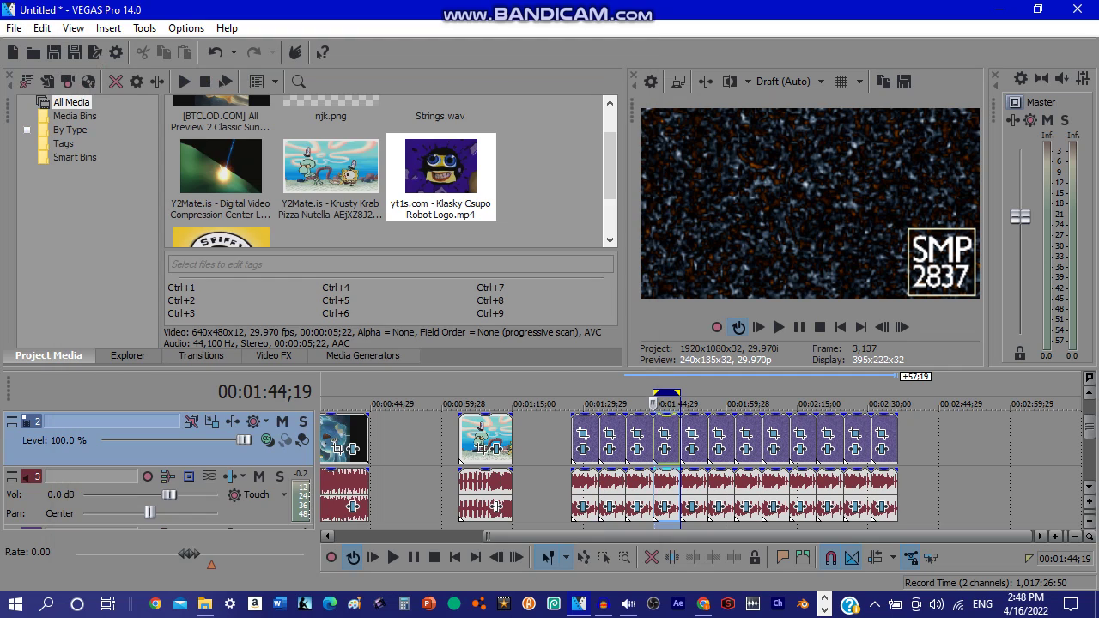
# Open the fifth clip's video effects and review the NewBlue LE Light Rays and TV Simulator settings.
pyautogui.moveTo(652, 404); pyautogui.dragTo(680, 404)
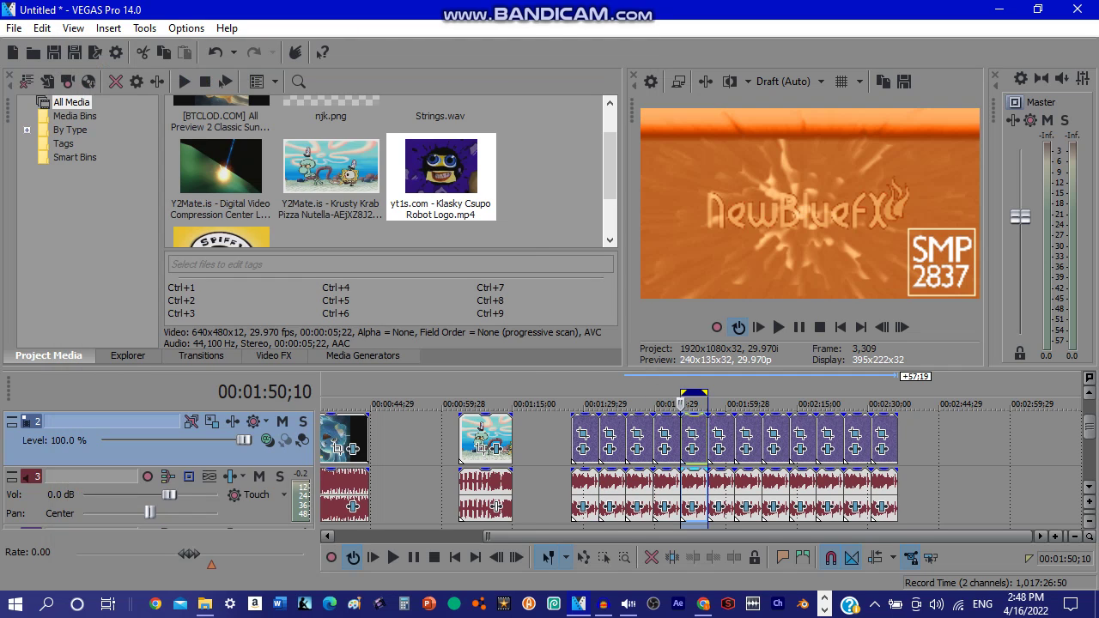
pyautogui.click(692, 449)
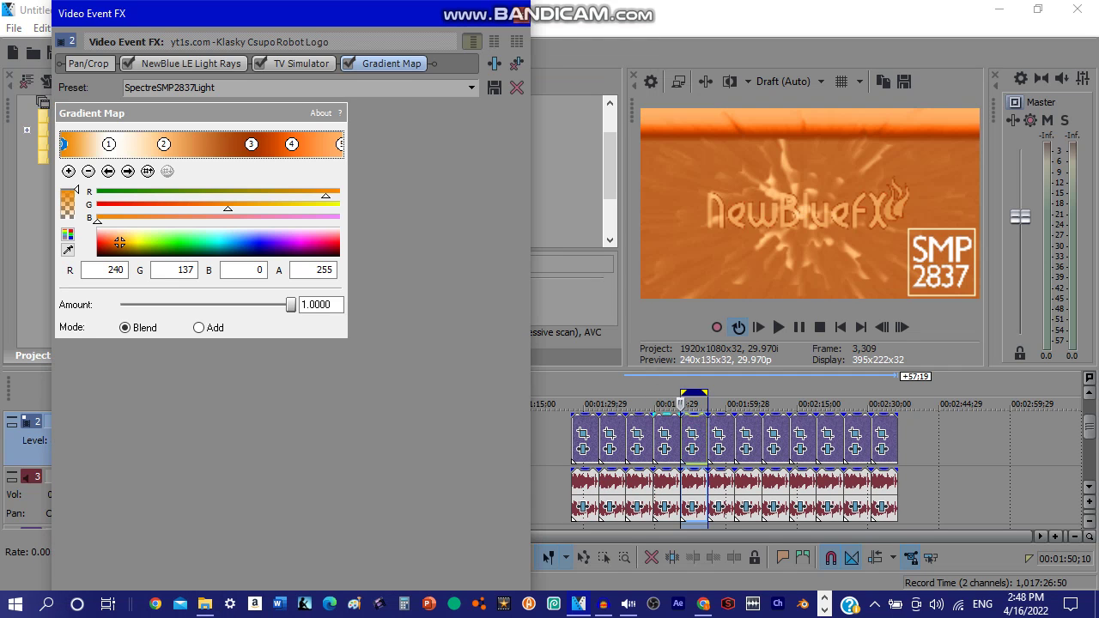
pyautogui.click(191, 63)
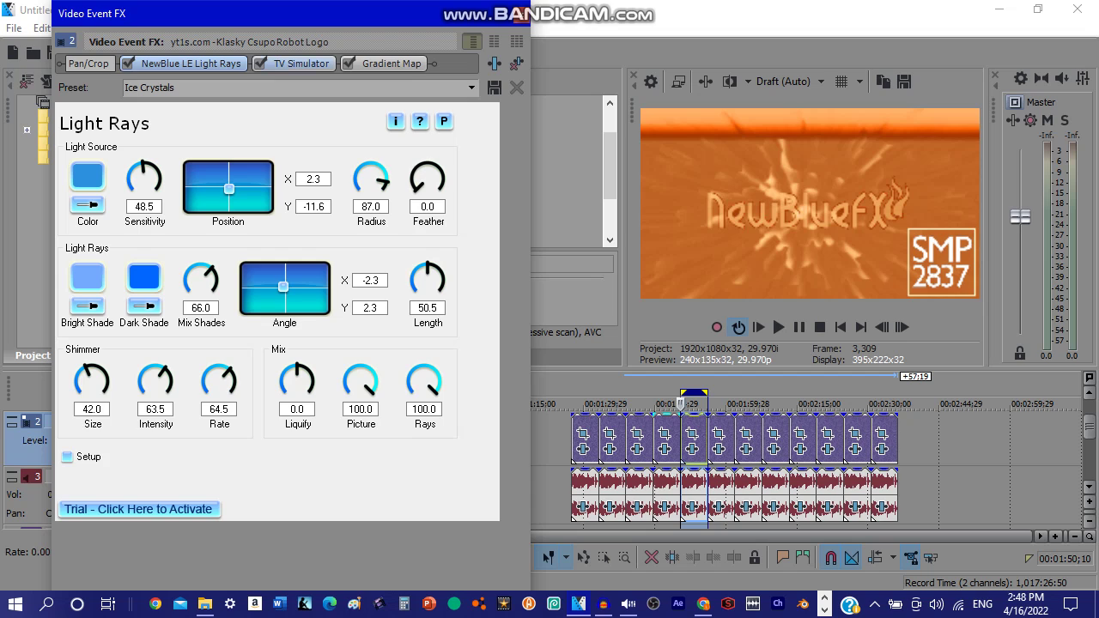
pyautogui.click(300, 63)
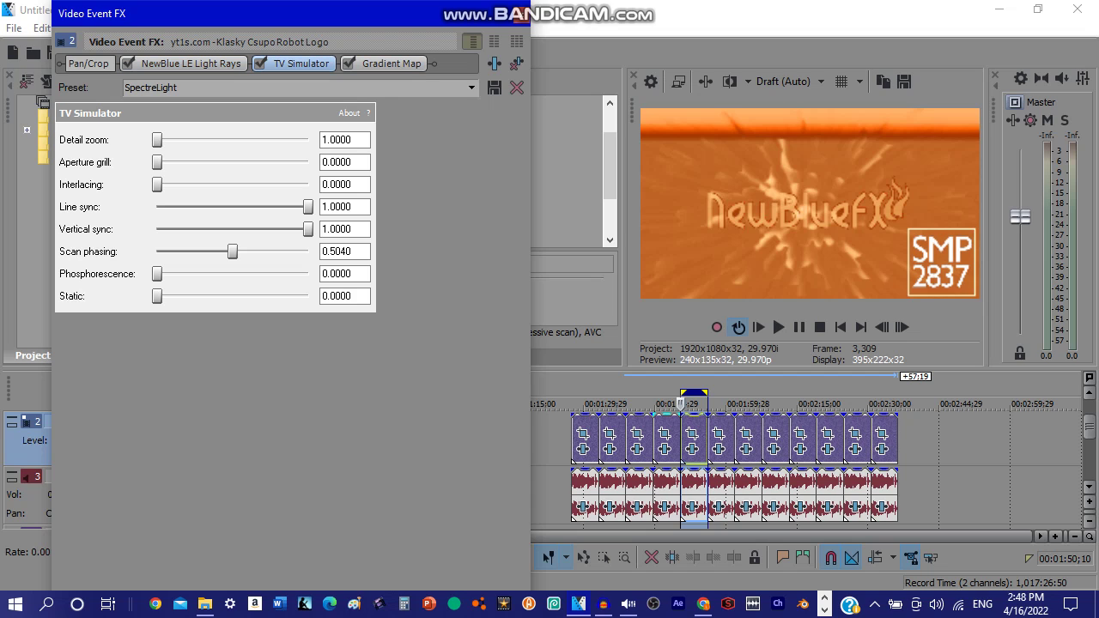
# Examine the RGB values of the Gradient Map colour points on the fifth clip and close its video effects.
pyautogui.click(391, 64)
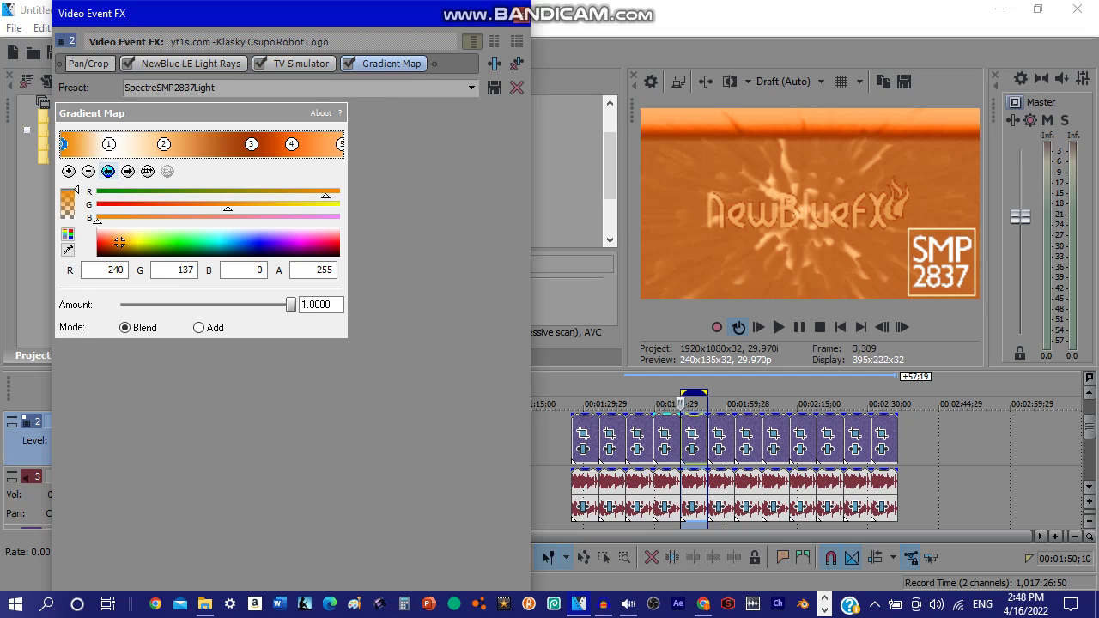
pyautogui.click(128, 171)
pyautogui.click(163, 144)
pyautogui.click(128, 172)
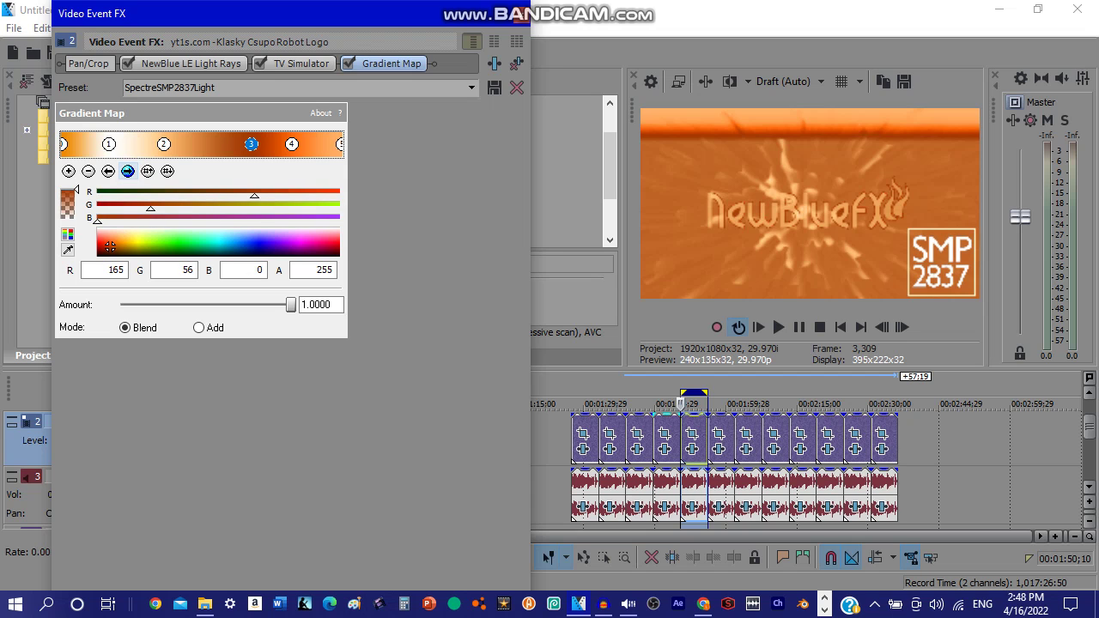
pyautogui.click(128, 172)
pyautogui.click(128, 172)
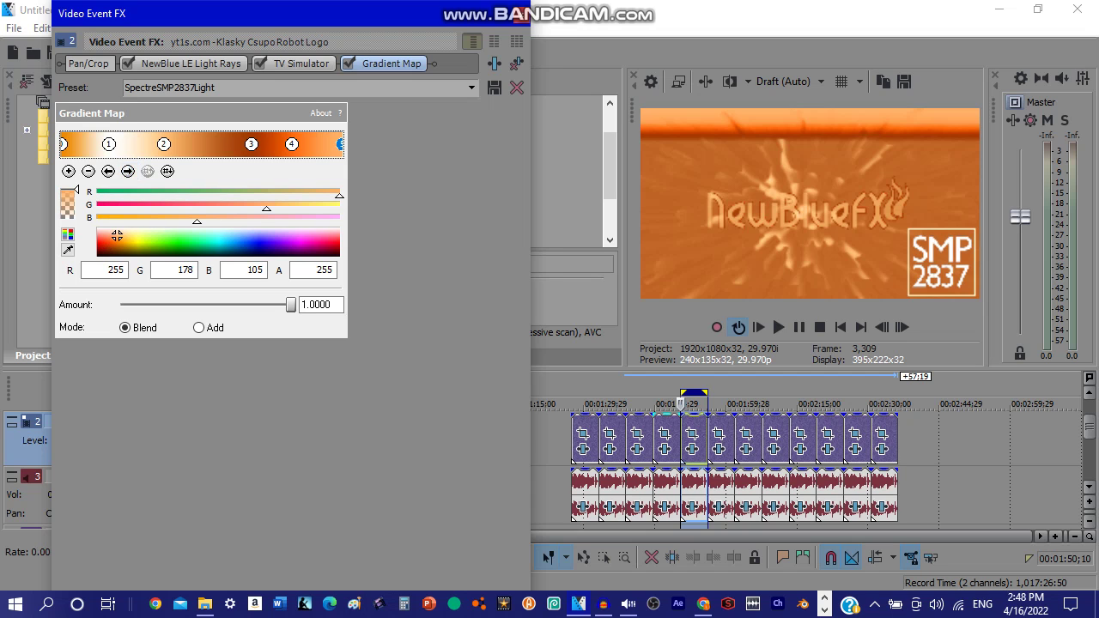
pyautogui.click(521, 15)
# Review the fifth clip's IL Vocodex audio effect settings down to the keyboard controls and close its audio effects.
pyautogui.click(693, 507)
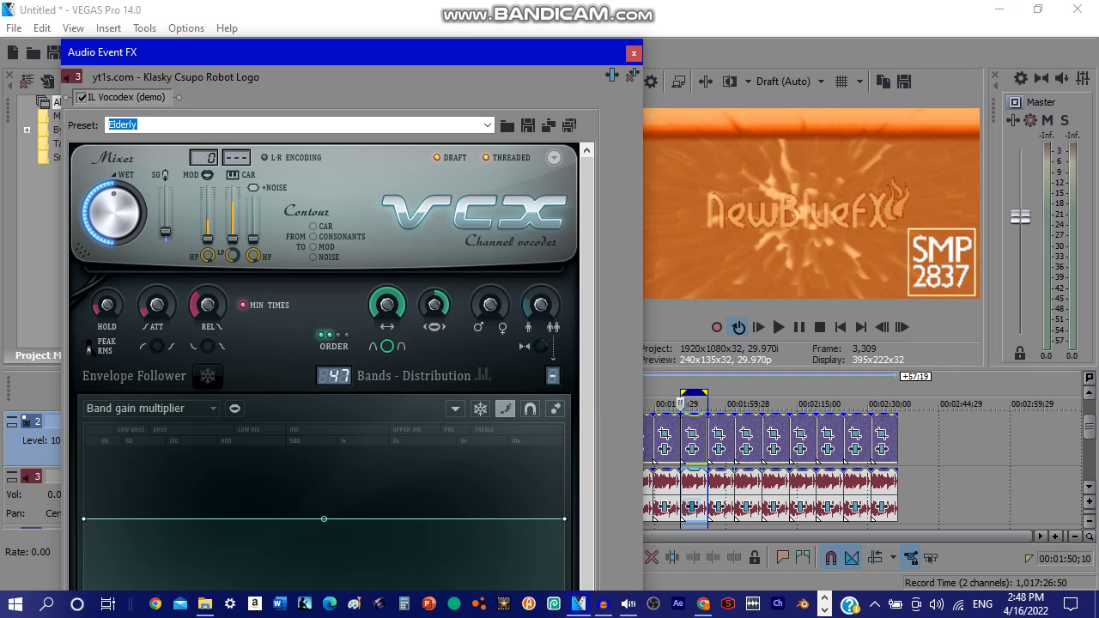
pyautogui.moveTo(457, 47); pyautogui.dragTo(425, 56)
pyautogui.scroll(-2, 293, 343)
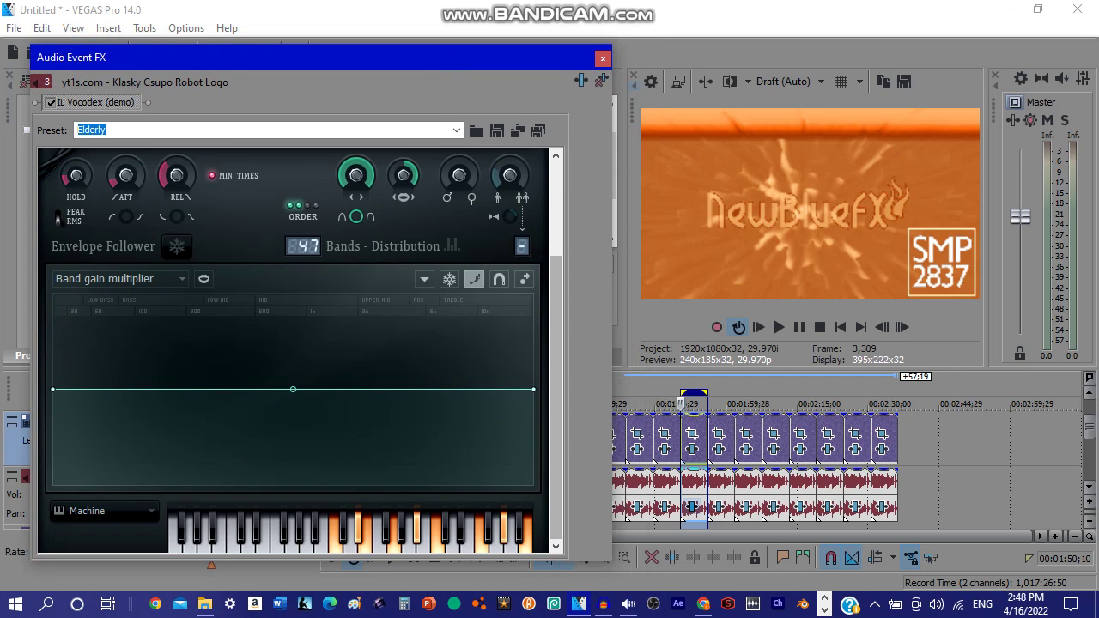
pyautogui.click(603, 58)
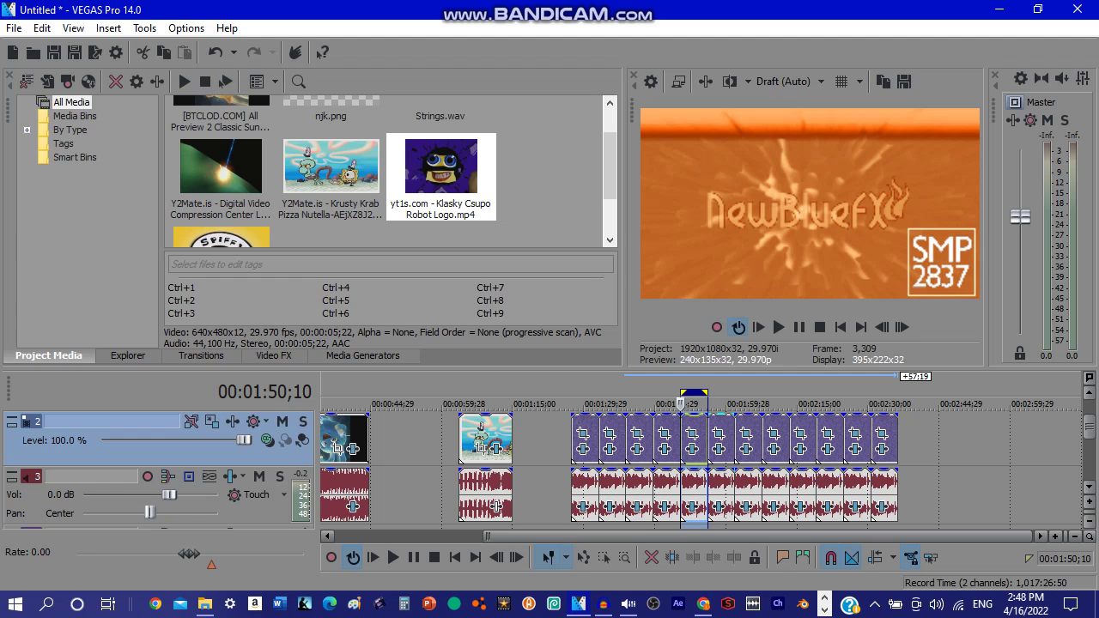
# Open the sixth clip's video effects and examine the RGB values of every Gradient Map colour point.
pyautogui.doubleClick(726, 440)
pyautogui.click(718, 448)
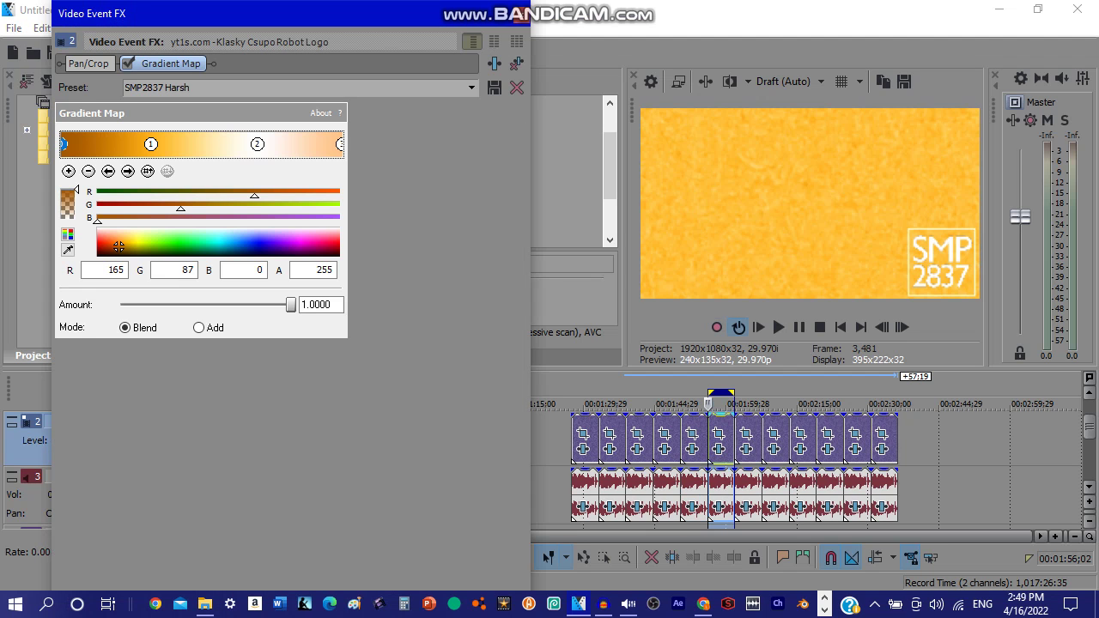
pyautogui.click(521, 15)
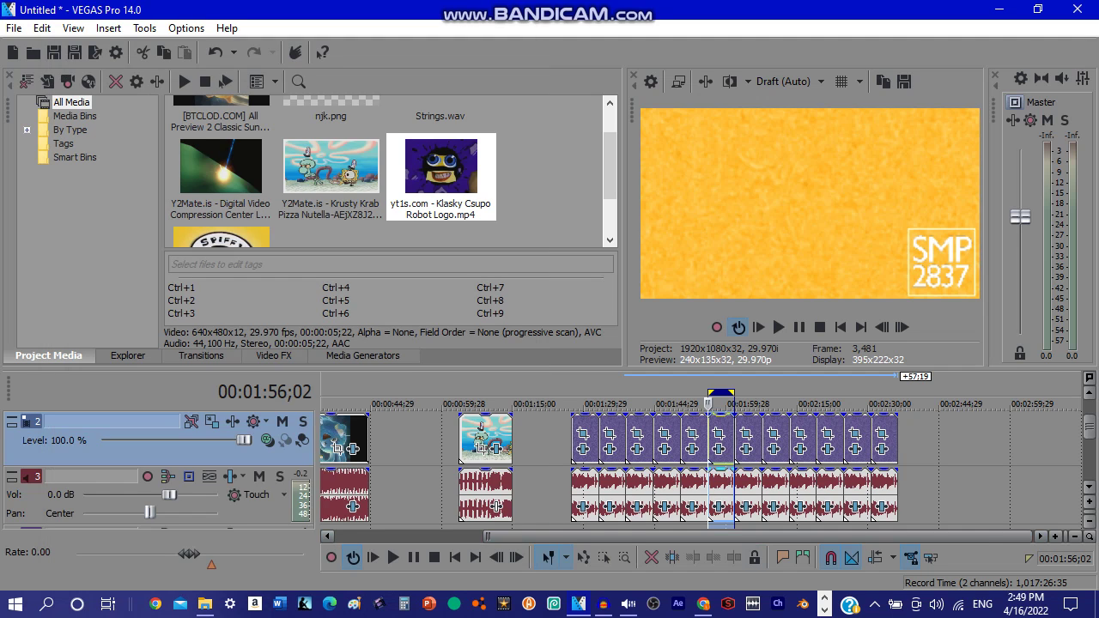
pyautogui.click(718, 448)
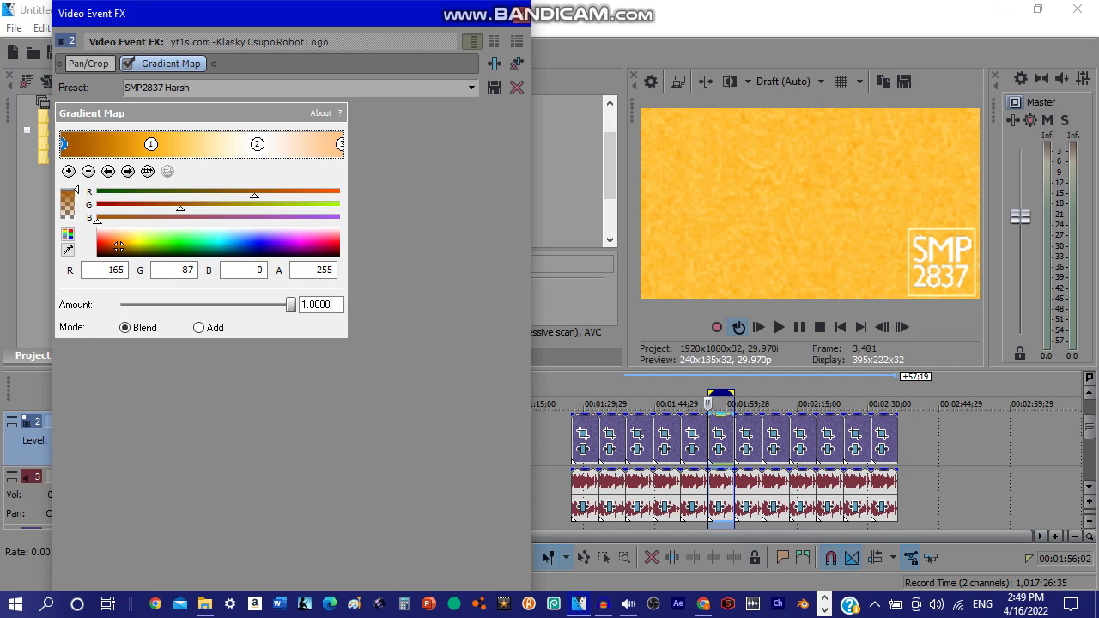
pyautogui.click(128, 171)
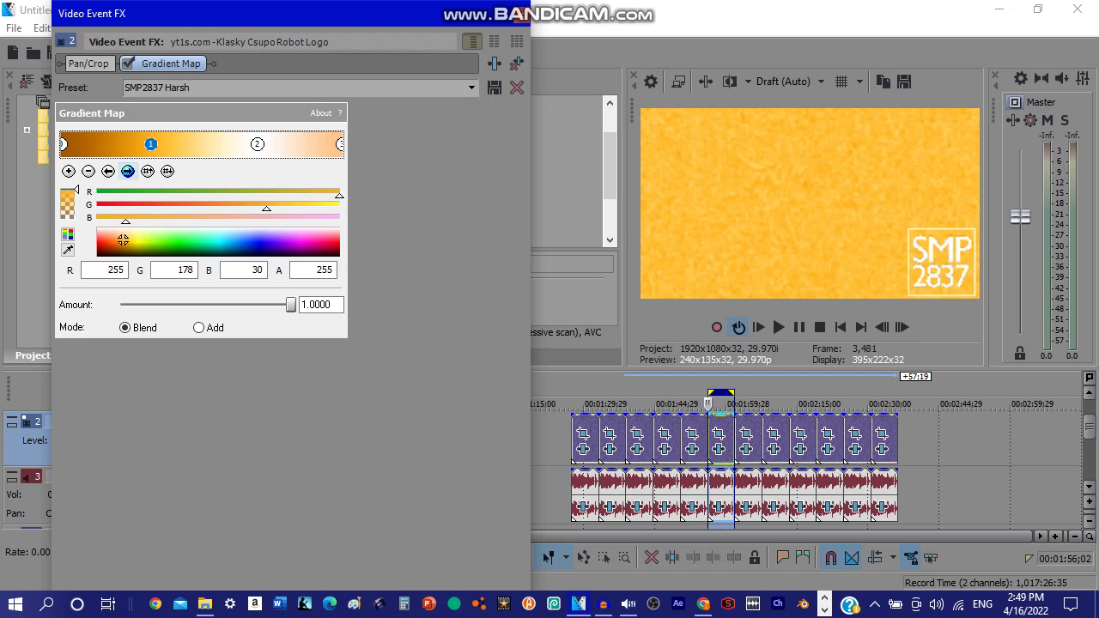
pyautogui.click(128, 171)
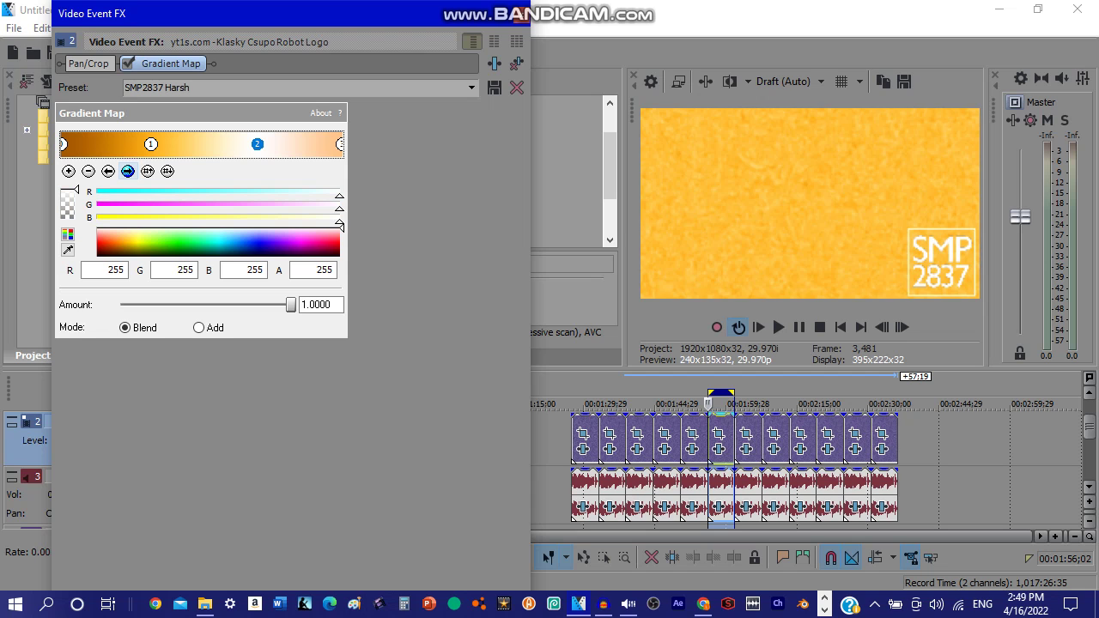
pyautogui.click(128, 171)
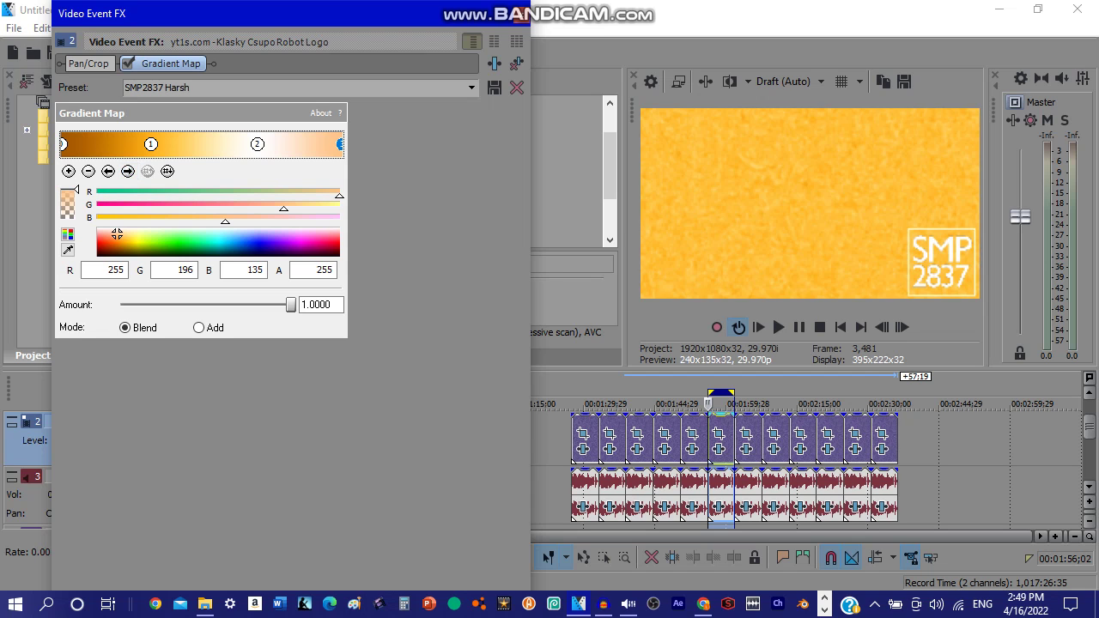
pyautogui.click(522, 15)
# Review the sixth clip's IL Vocodex audio effect settings down to the keyboard controls and close its audio effects.
pyautogui.click(719, 507)
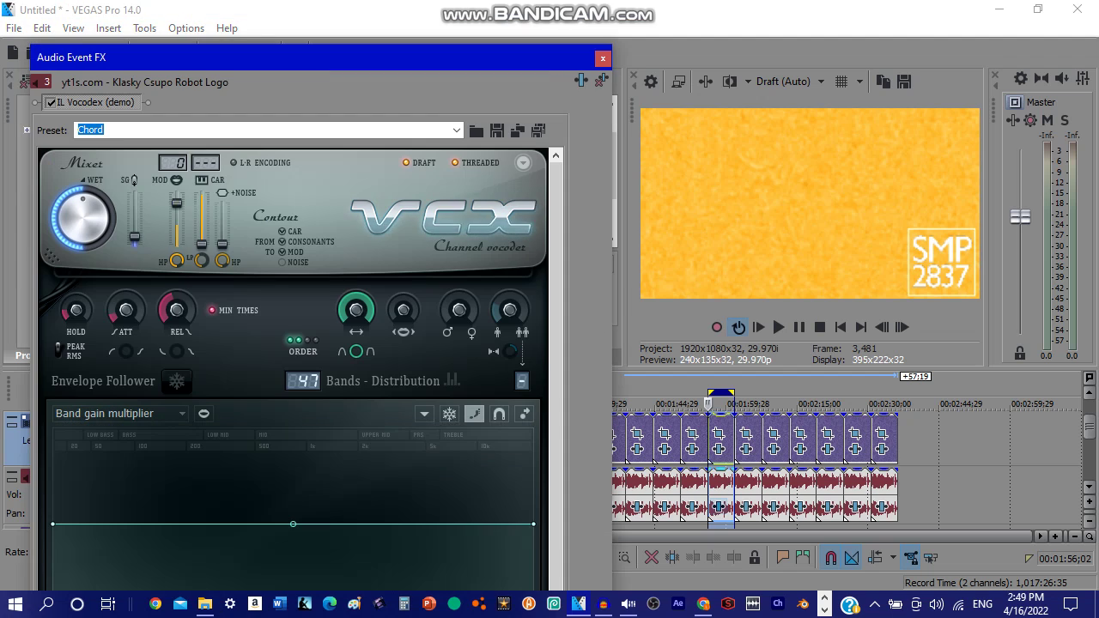
pyautogui.moveTo(381, 57)
pyautogui.mouseDown()
pyautogui.moveTo(380, 167)
pyautogui.moveTo(380, 49)
pyautogui.mouseUp()
pyautogui.moveTo(556, 294); pyautogui.dragTo(556, 389)
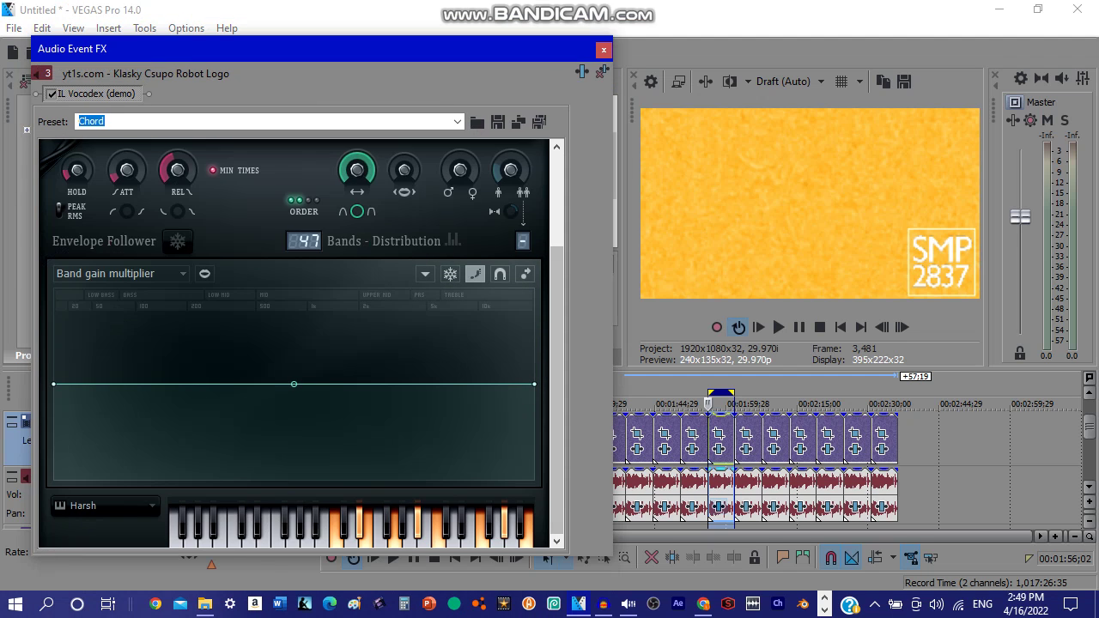
pyautogui.click(603, 49)
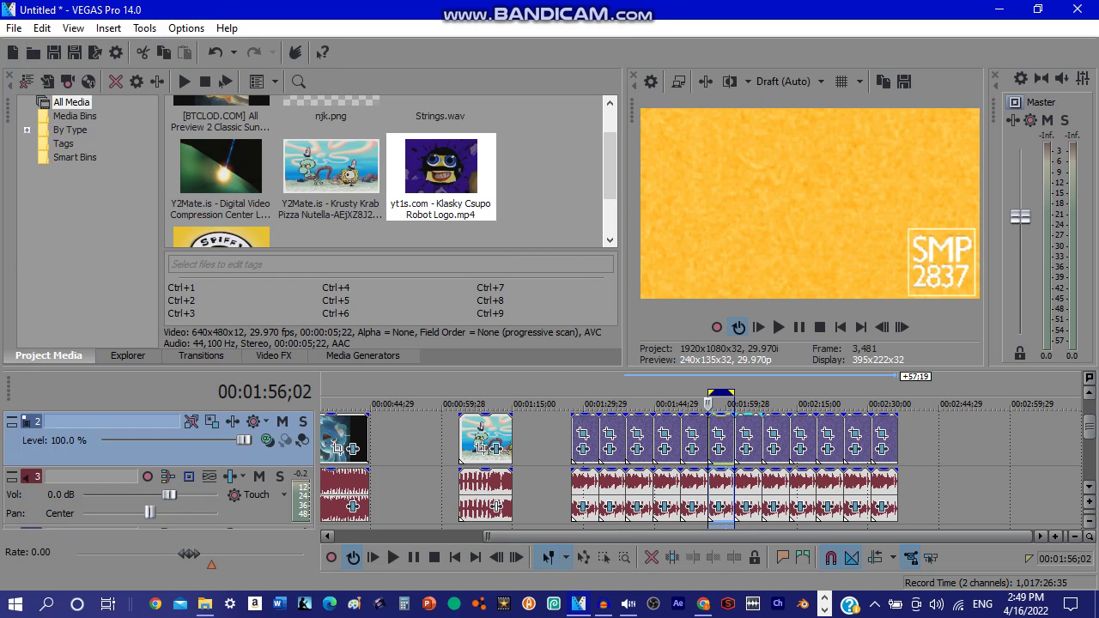
# Open the seventh clip's video effects and review the TV Simulator settings and the Gradient Map colour points.
pyautogui.doubleClick(753, 441)
pyautogui.click(747, 449)
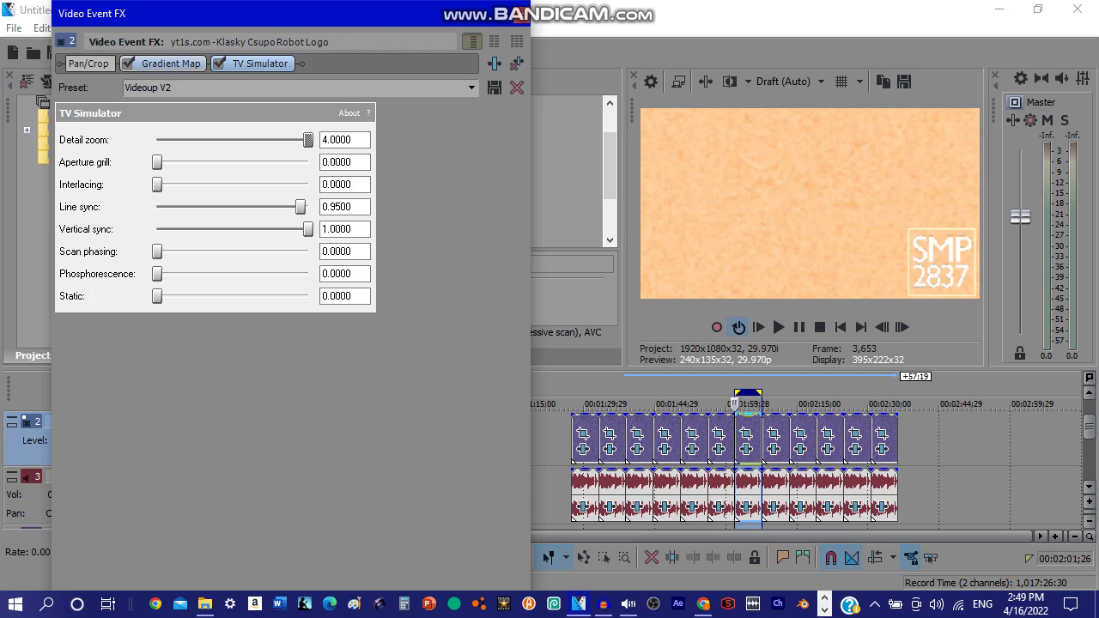
pyautogui.click(170, 63)
pyautogui.click(128, 171)
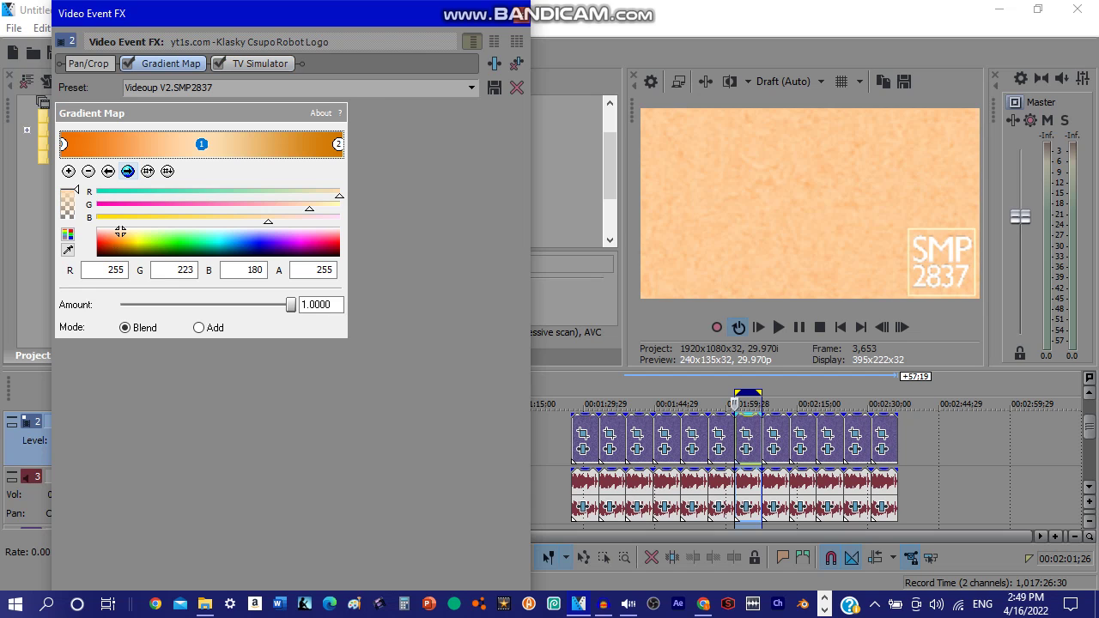
pyautogui.click(128, 171)
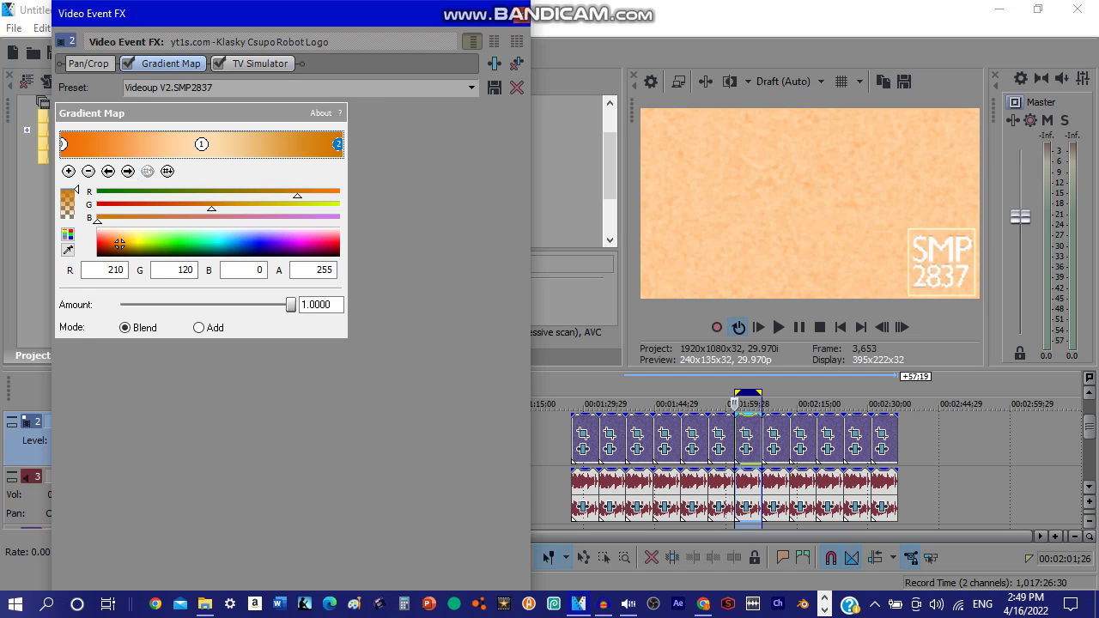
pyautogui.click(522, 15)
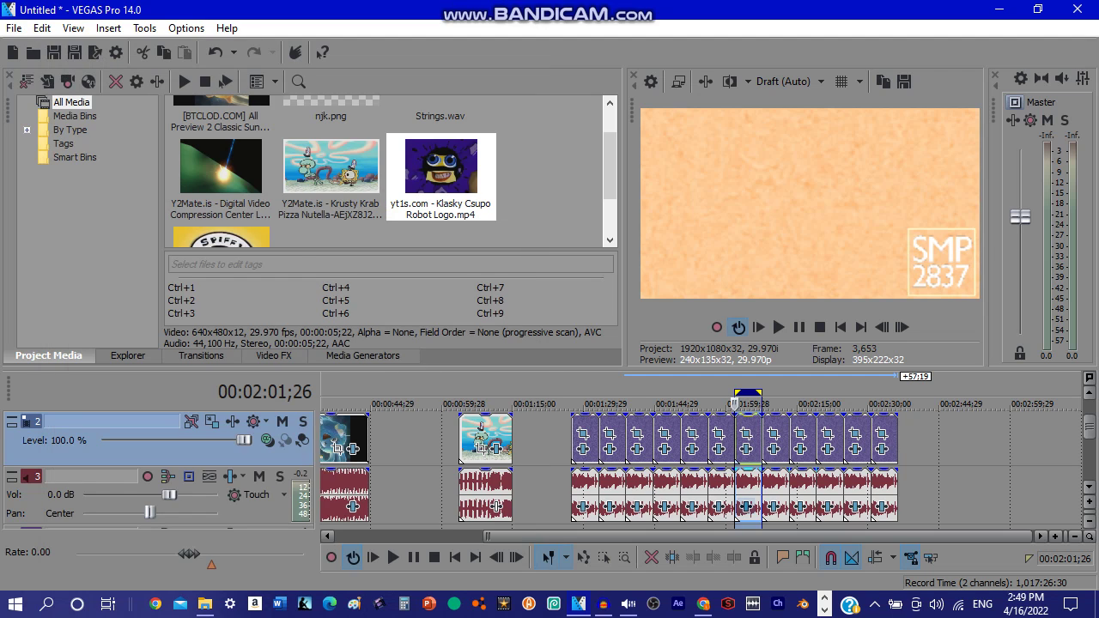
# Review the seventh clip's IL Vocodex audio effect settings down to the lower controls and close its audio effects.
pyautogui.click(746, 507)
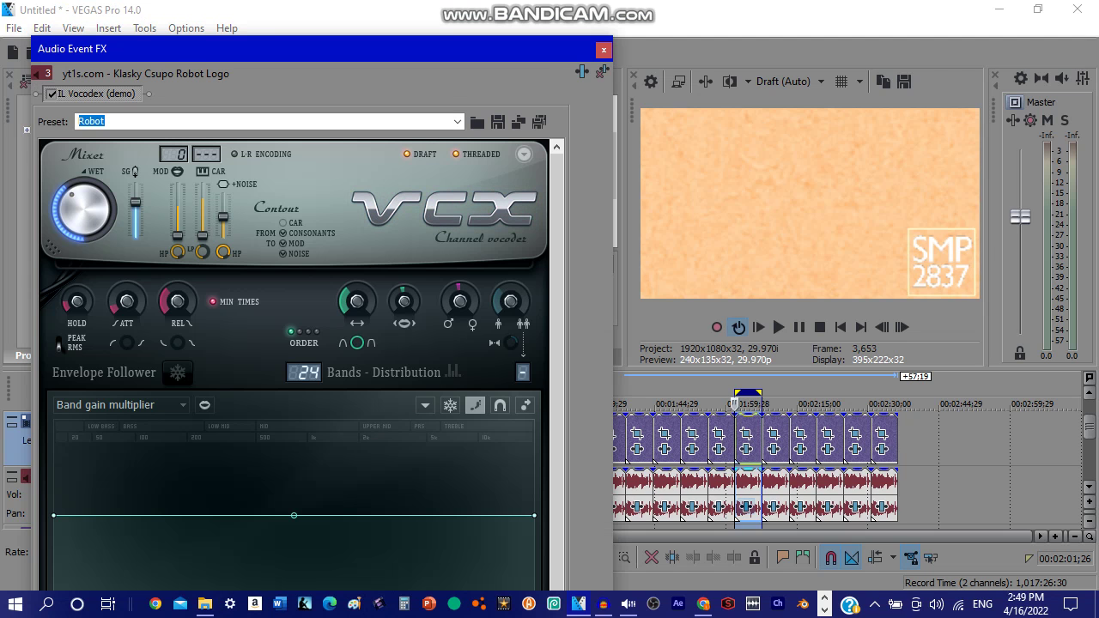
pyautogui.moveTo(448, 45)
pyautogui.mouseDown()
pyautogui.moveTo(449, 127)
pyautogui.moveTo(446, 21)
pyautogui.moveTo(449, 36)
pyautogui.mouseUp()
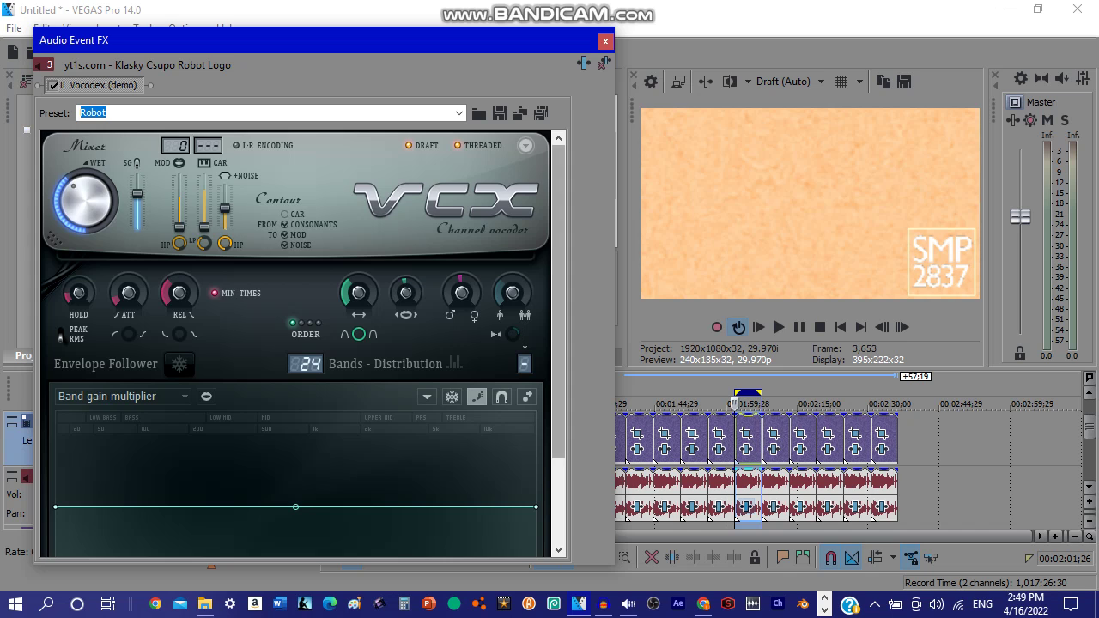
pyautogui.moveTo(558, 300); pyautogui.dragTo(558, 385)
pyautogui.click(605, 41)
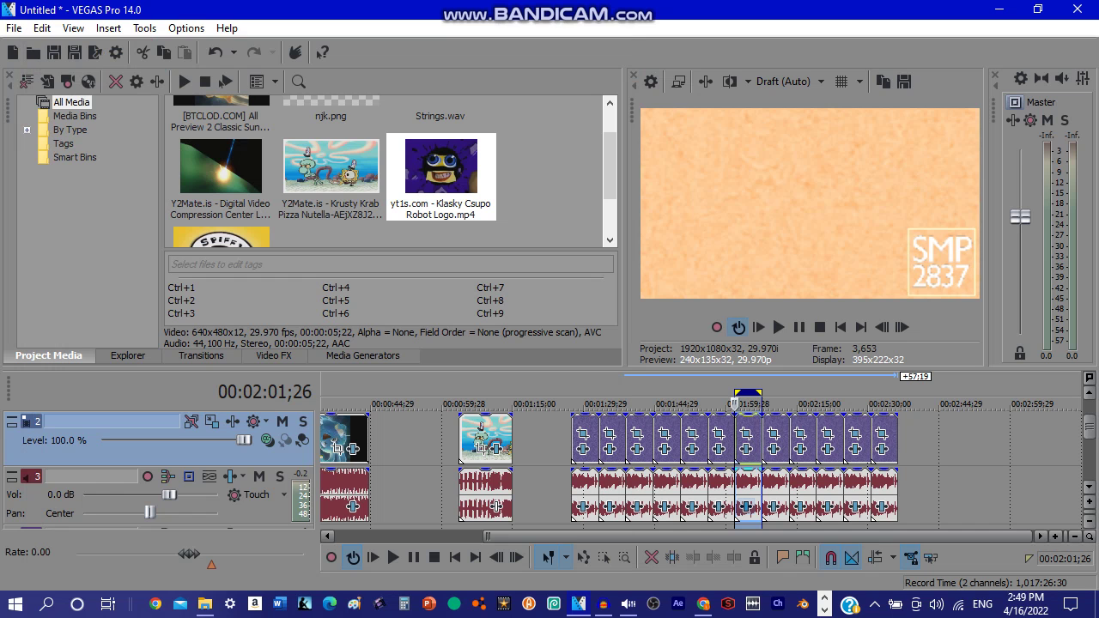
# Open the eighth clip's video effects and review the last Wiggle effect's settings and the Light Rays settings.
pyautogui.click(763, 446)
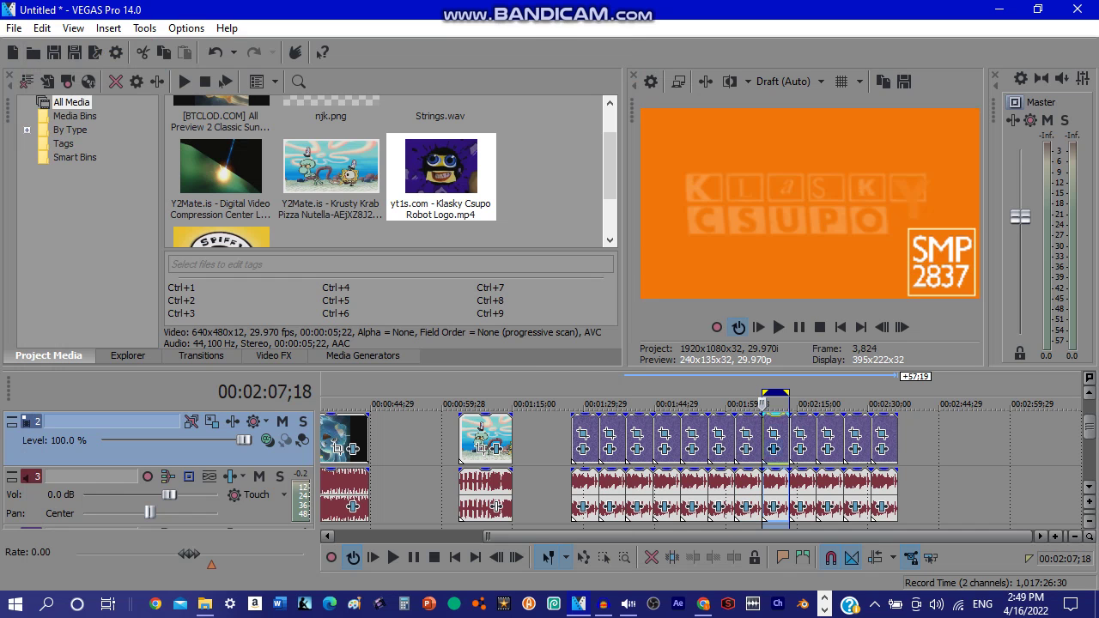
pyautogui.click(774, 450)
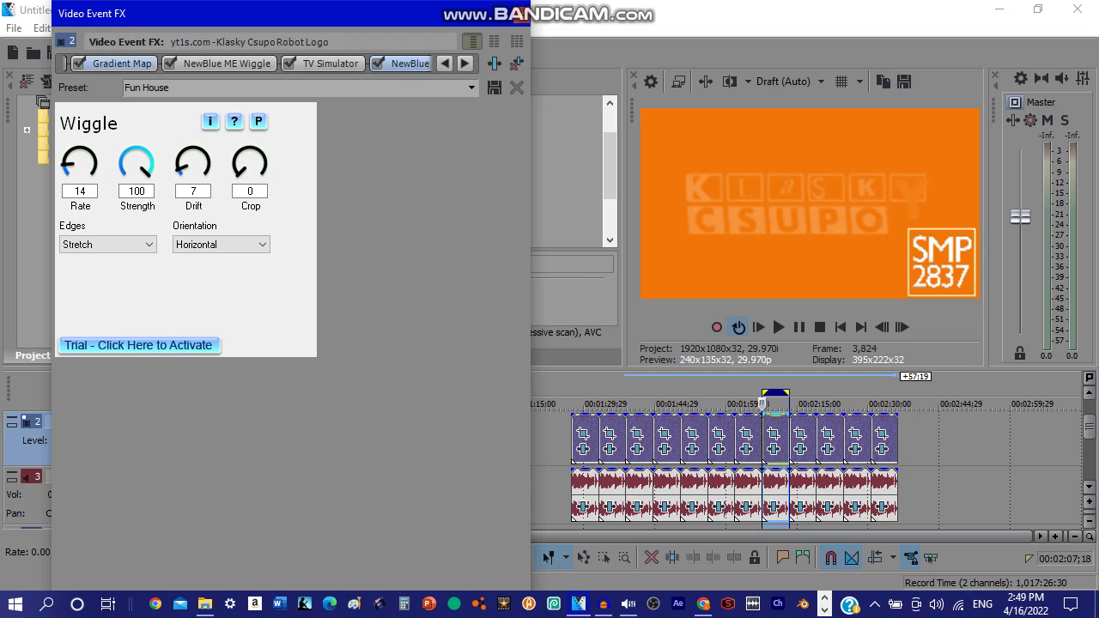
pyautogui.click(122, 64)
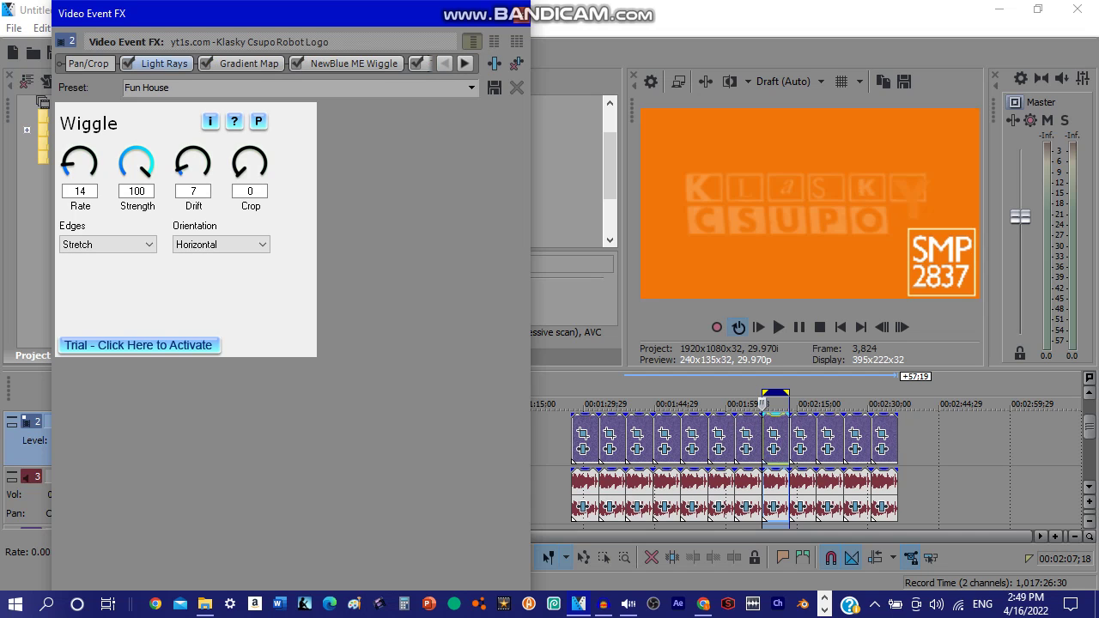
pyautogui.click(163, 64)
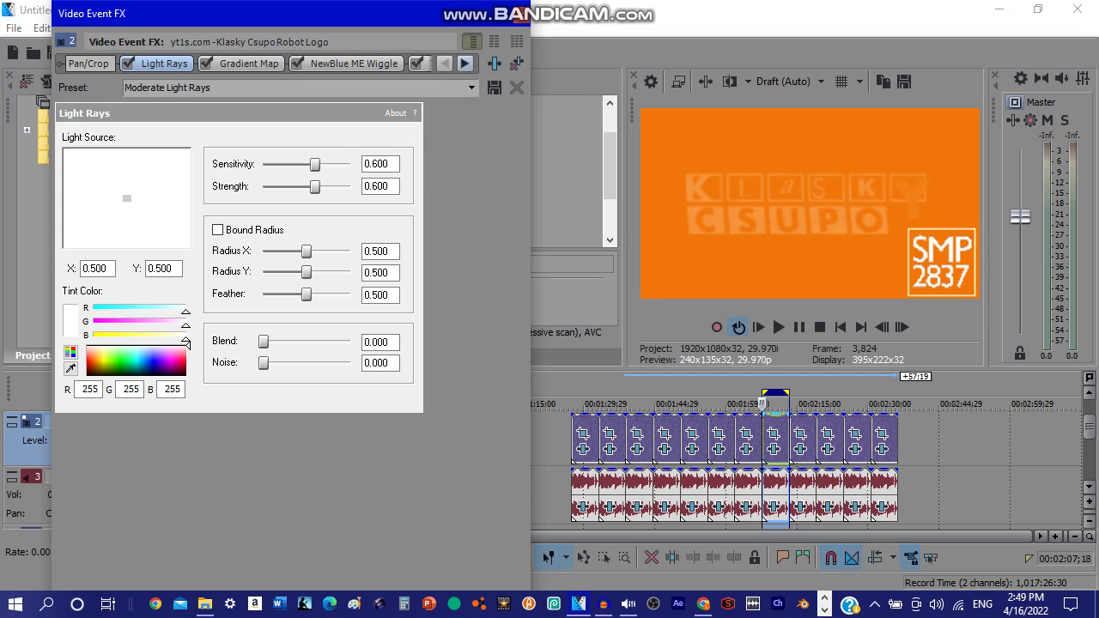
# Examine the Gradient Map colour points' RGB values on the eighth clip and the settings of its first NewBlue ME Wiggle effect.
pyautogui.click(465, 64)
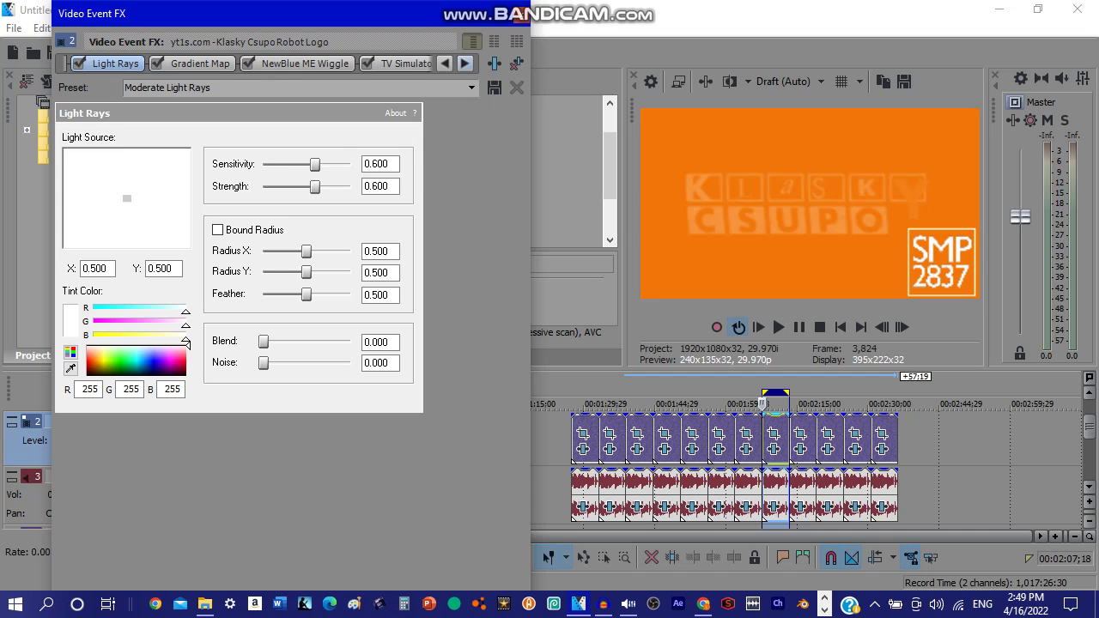
pyautogui.click(200, 63)
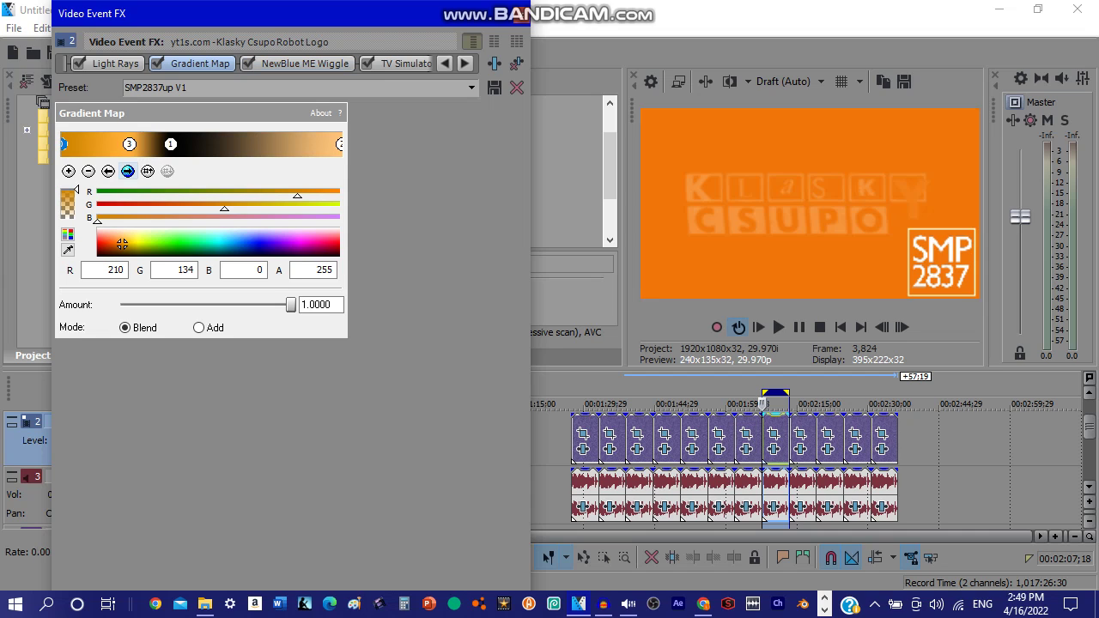
pyautogui.click(127, 171)
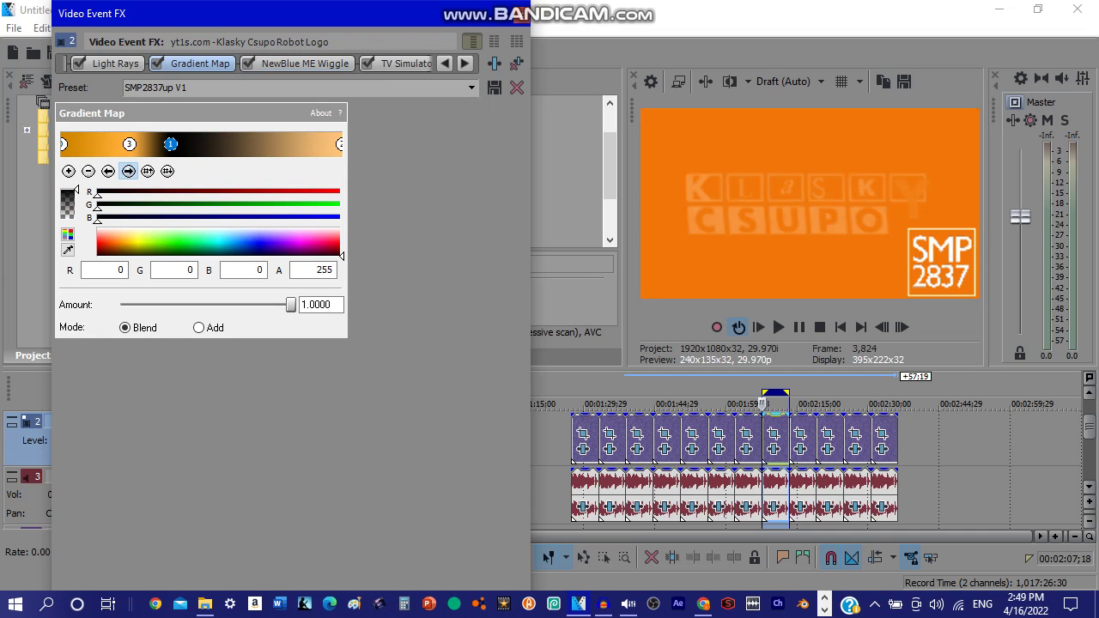
pyautogui.click(127, 171)
pyautogui.click(128, 171)
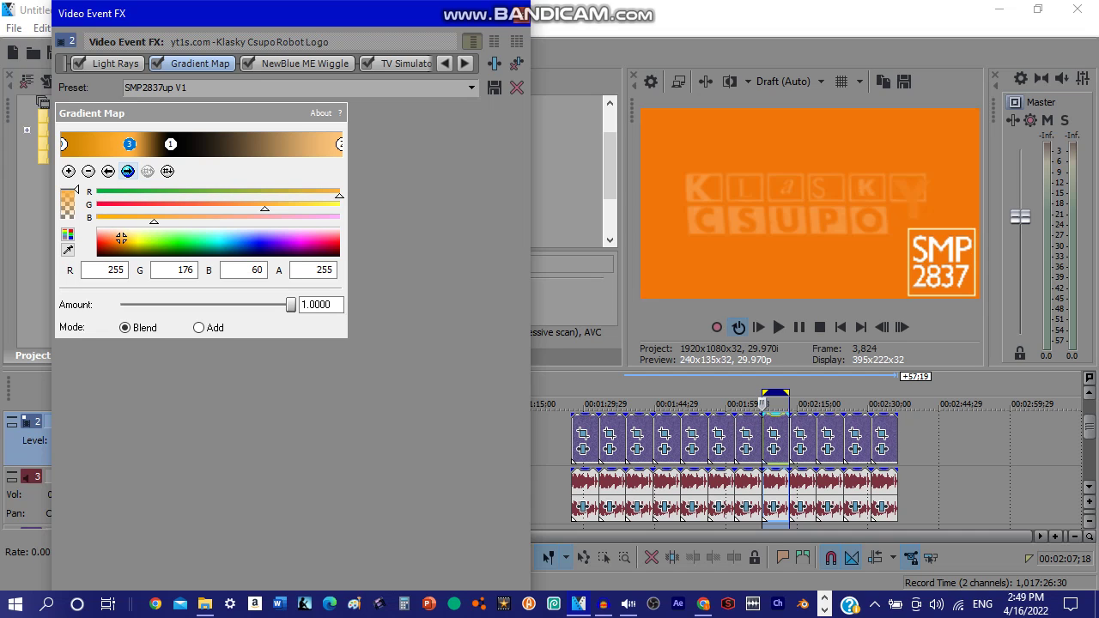
pyautogui.click(297, 63)
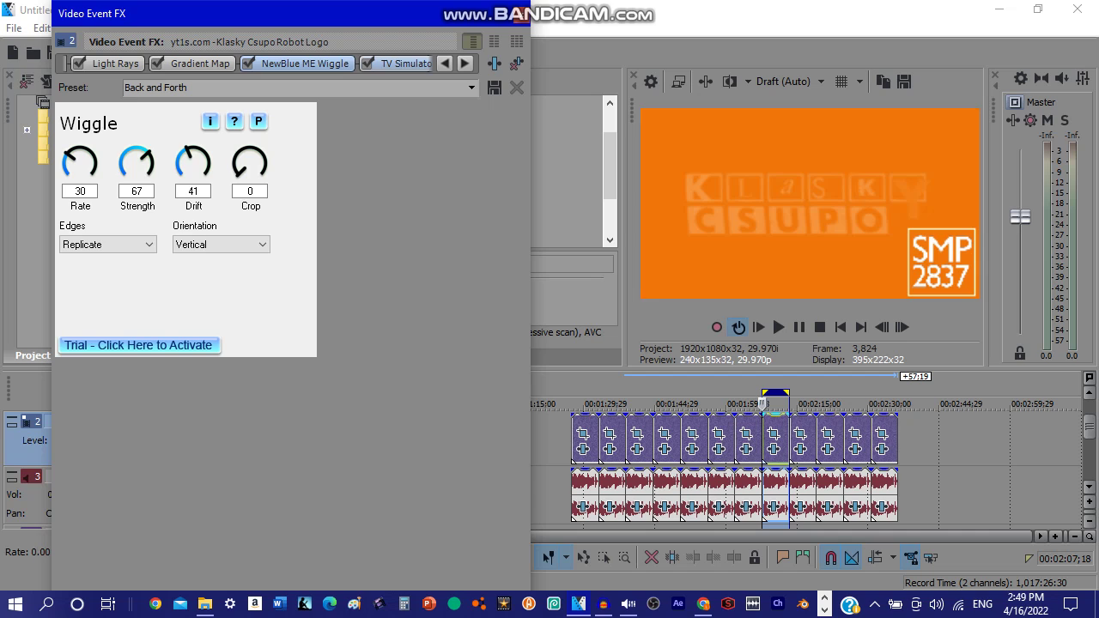
# Review the TV Simulator and last NewBlue ME Wiggle settings on the eighth clip and close its video effects.
pyautogui.click(402, 64)
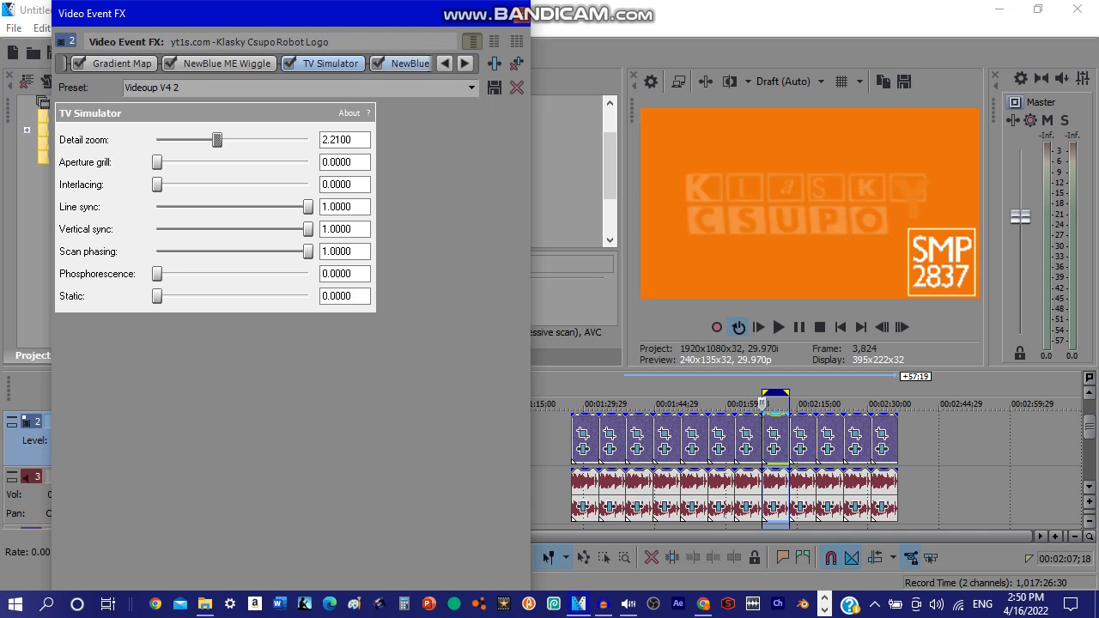
pyautogui.click(408, 63)
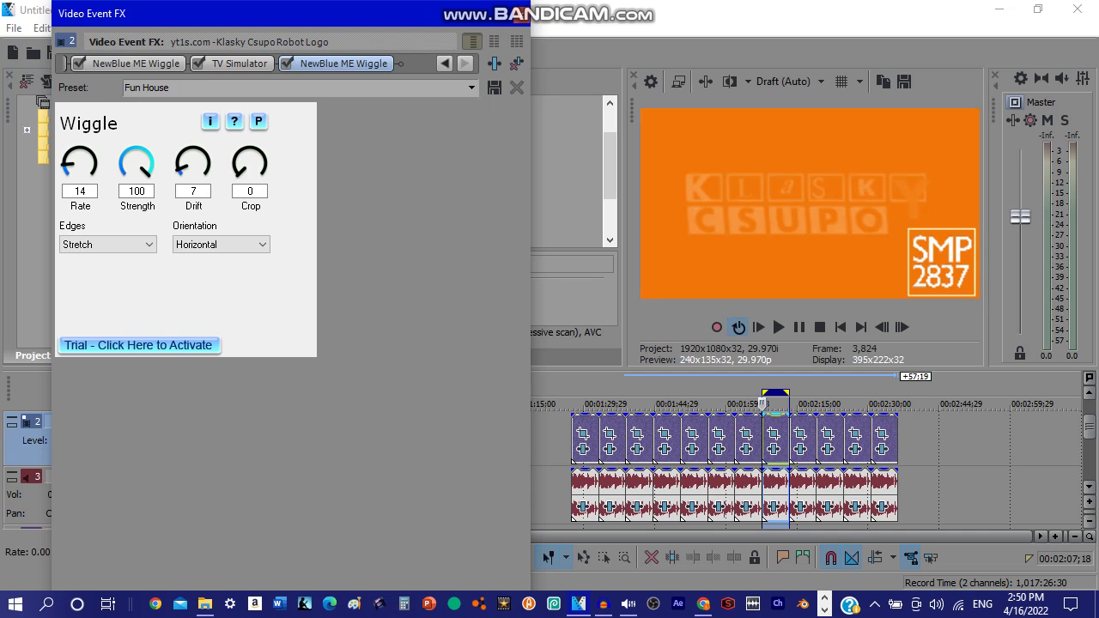
pyautogui.click(521, 15)
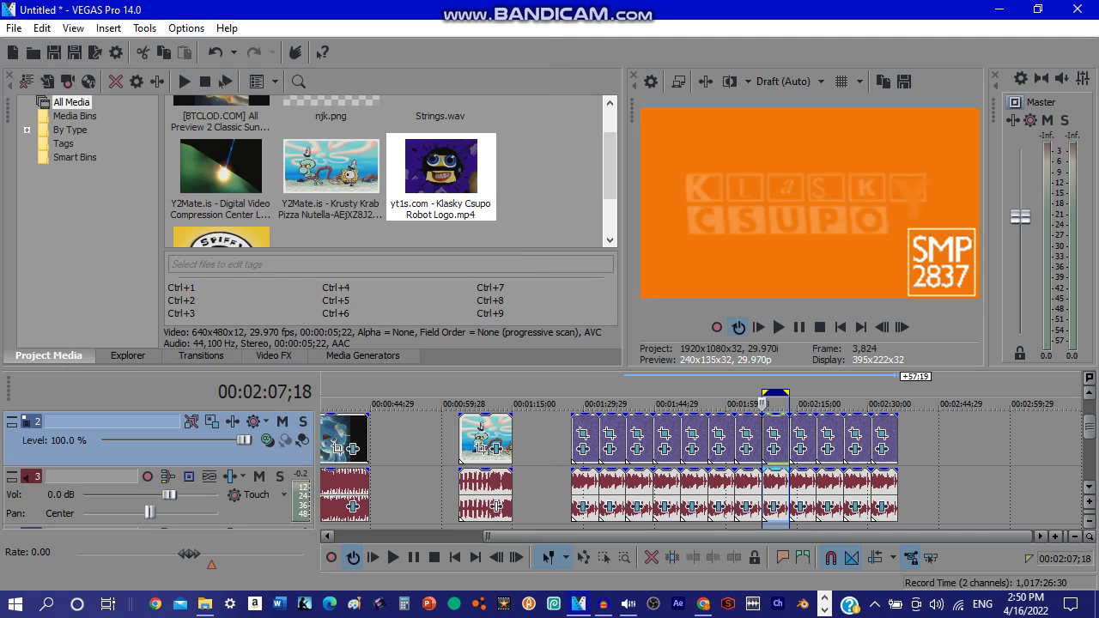
# Open the eighth clip's audio effects and review the TAL BitCrusher, Chorus, Orange Vocoder and tb_grumblebum settings.
pyautogui.click(775, 507)
pyautogui.click(774, 506)
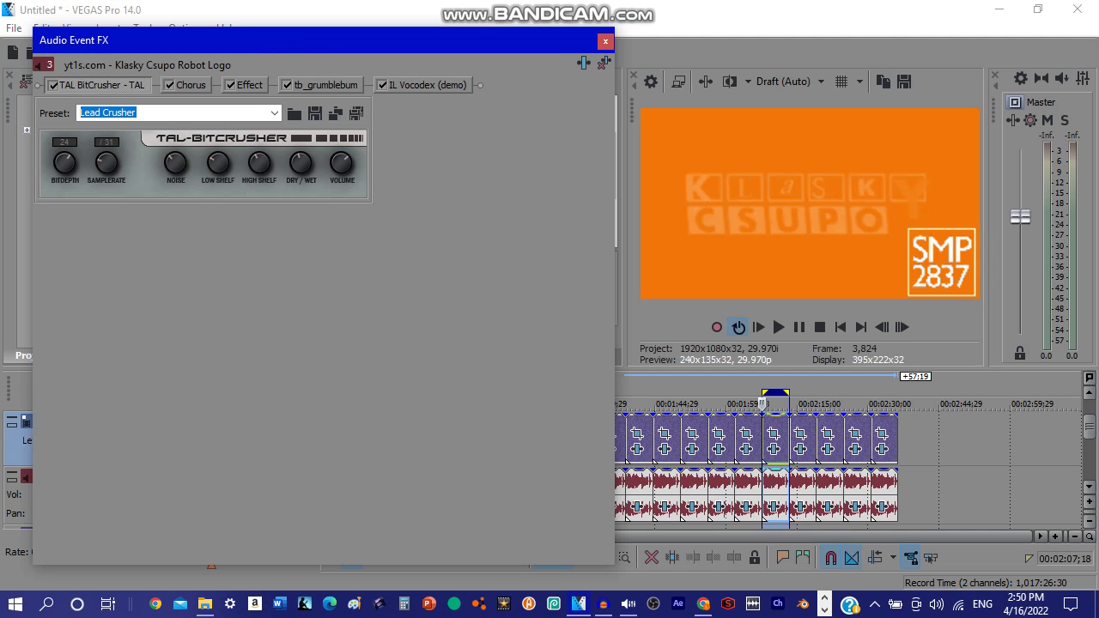
pyautogui.click(191, 85)
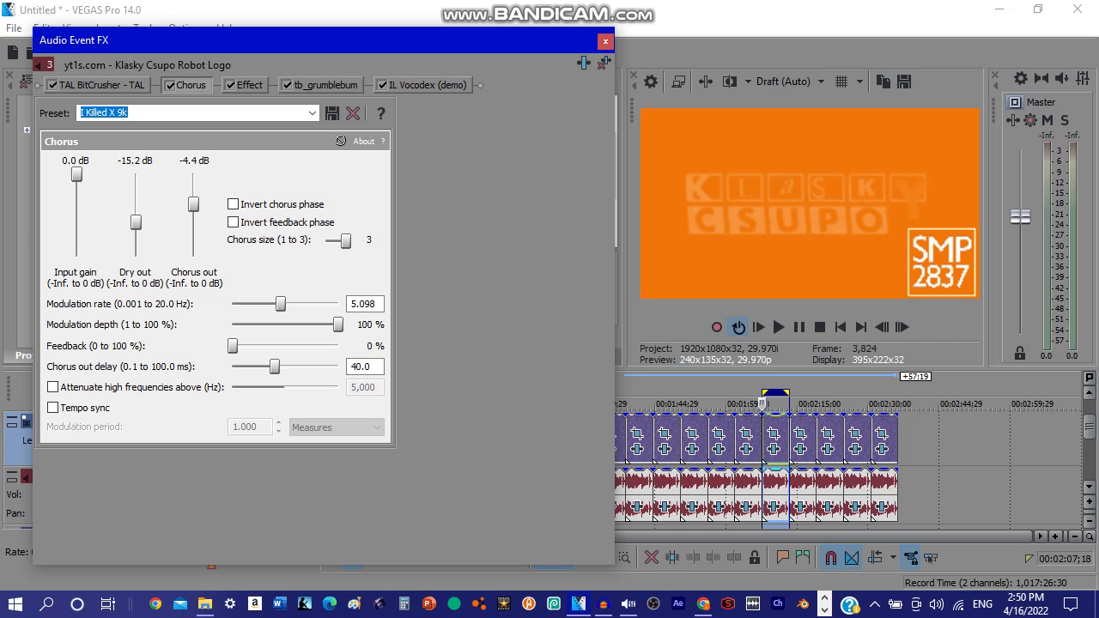
pyautogui.click(247, 84)
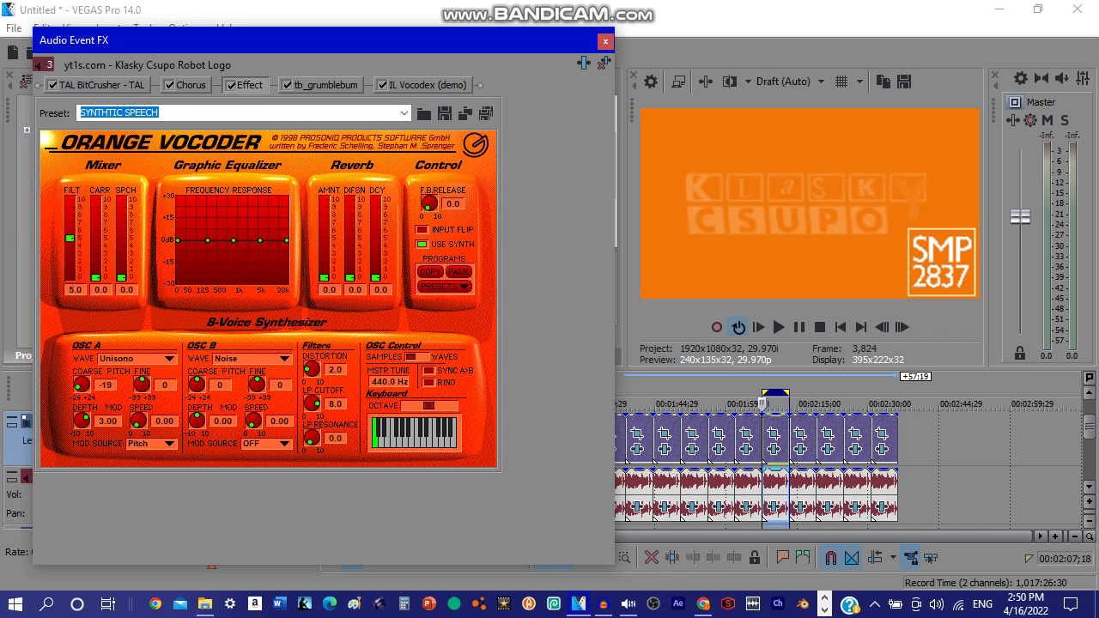
pyautogui.click(325, 85)
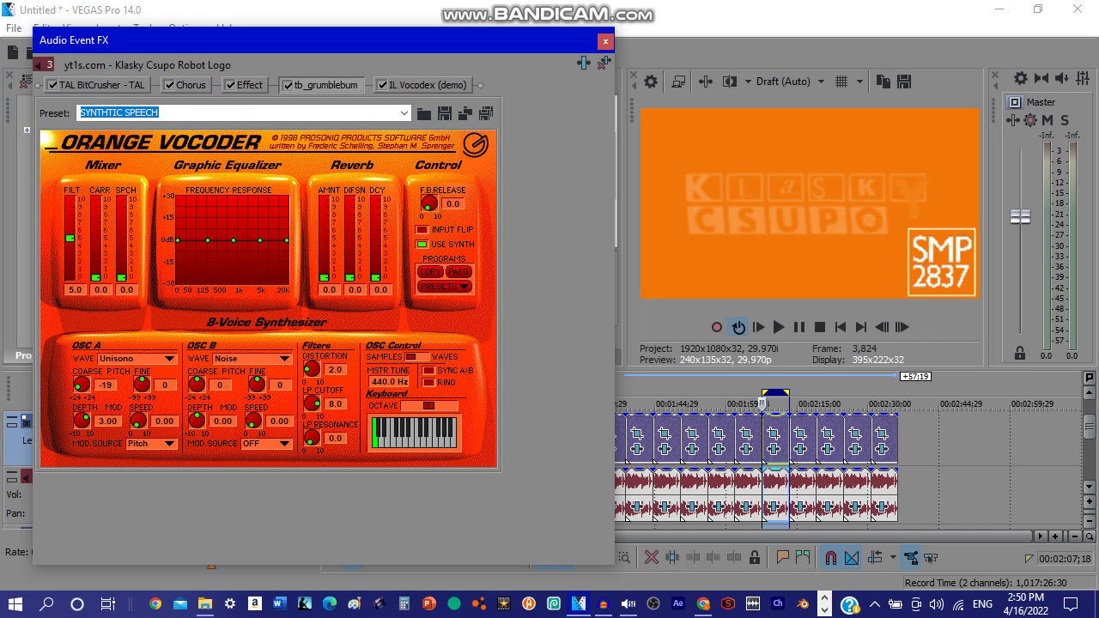
# Review the eighth clip's IL Vocodex settings down to the keyboard and close its audio effects.
pyautogui.click(427, 84)
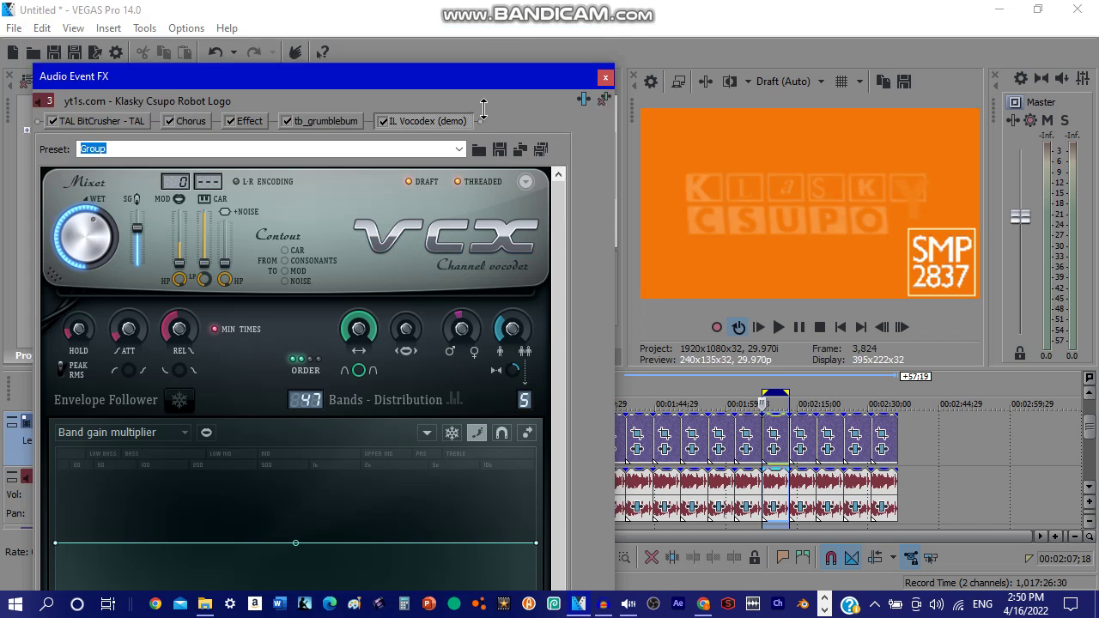
pyautogui.moveTo(484, 76); pyautogui.dragTo(475, 50)
pyautogui.scroll(-3, 287, 319)
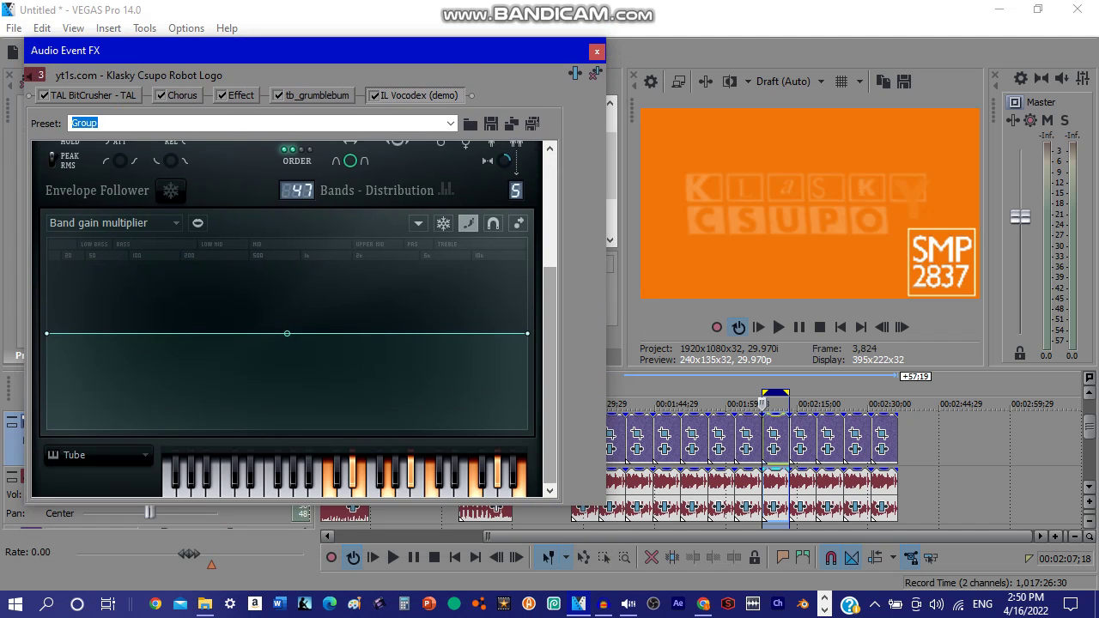
pyautogui.click(597, 52)
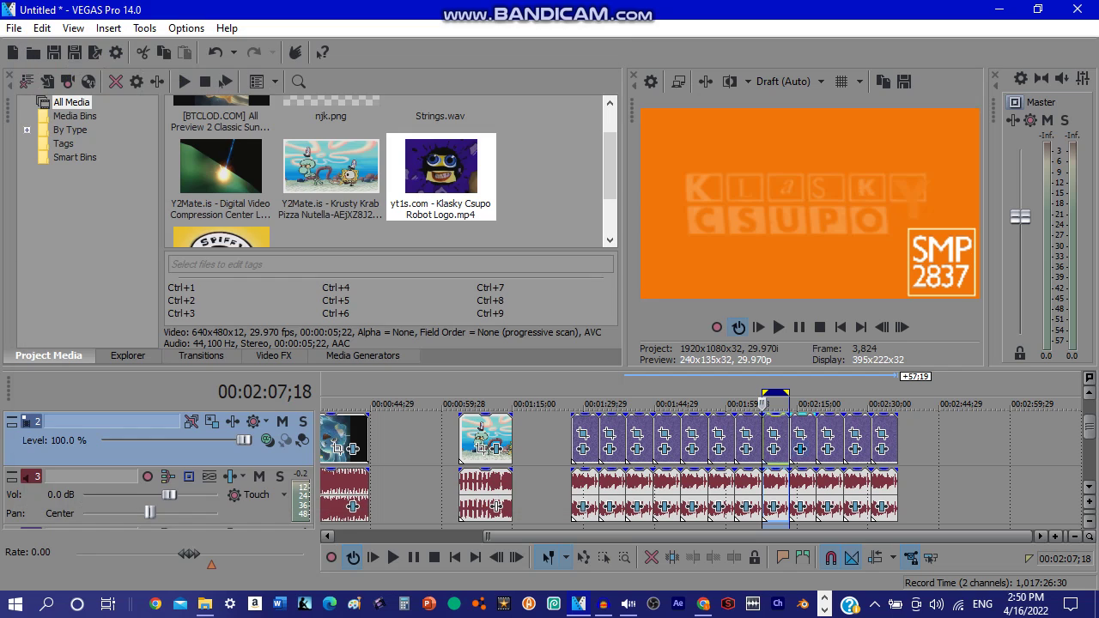
# Open the ninth clip's video effects, review each Gradient Map colour point's RGB values, and close the effects.
pyautogui.doubleClick(806, 424)
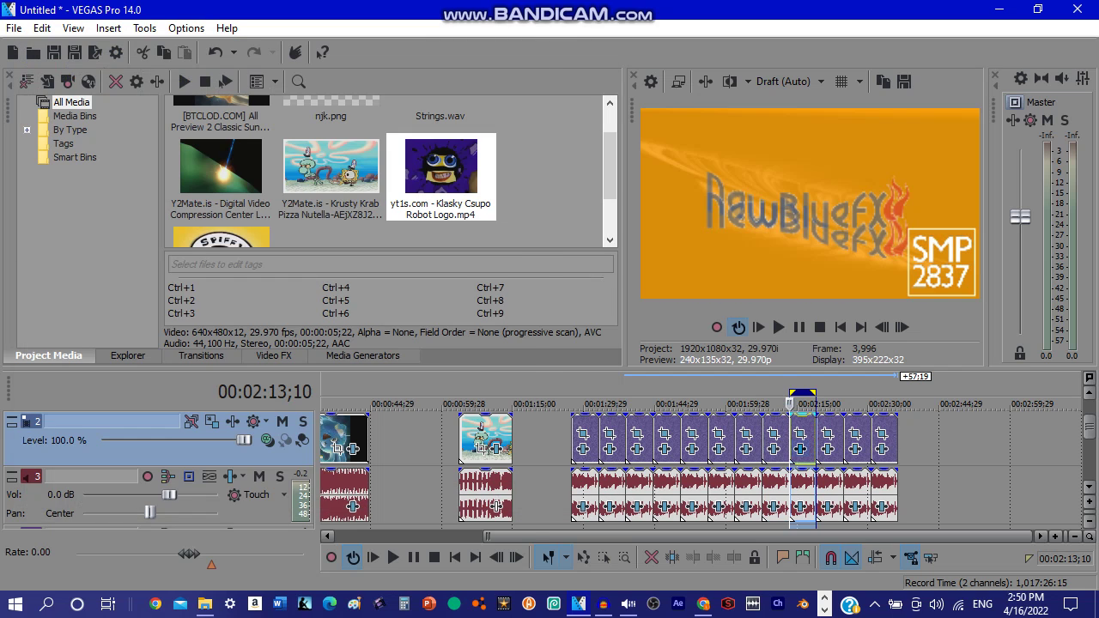
pyautogui.click(801, 450)
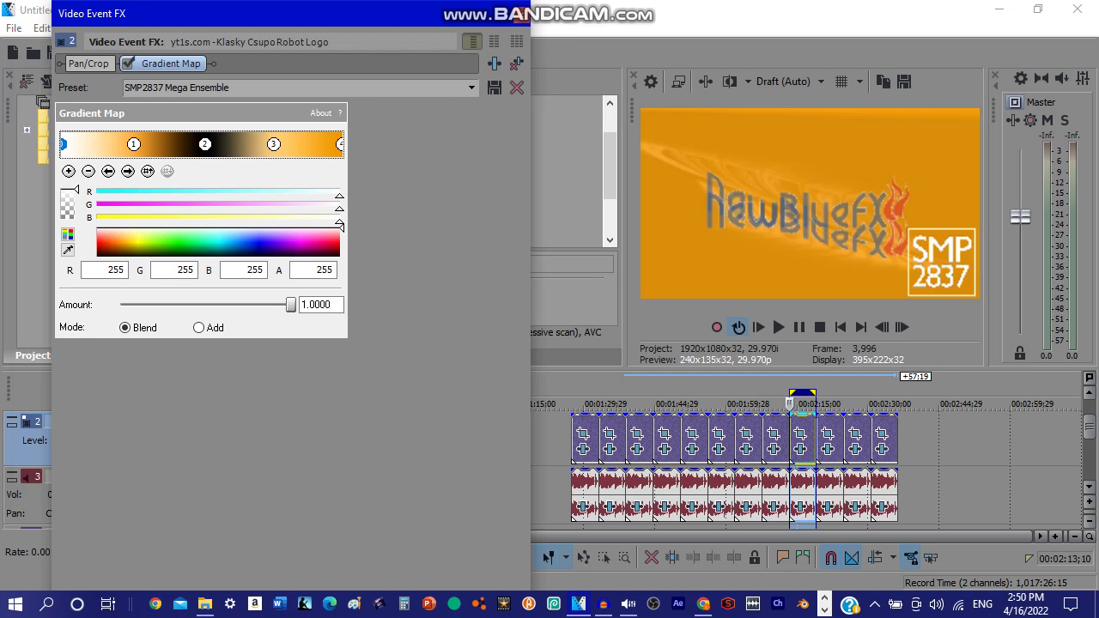
pyautogui.click(127, 171)
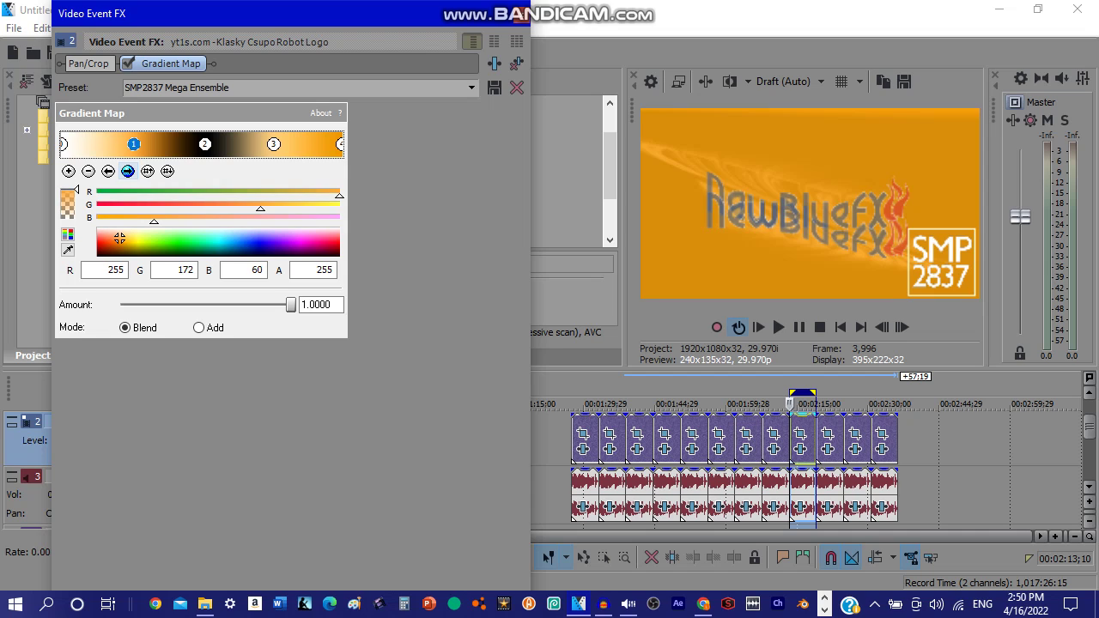
pyautogui.click(127, 171)
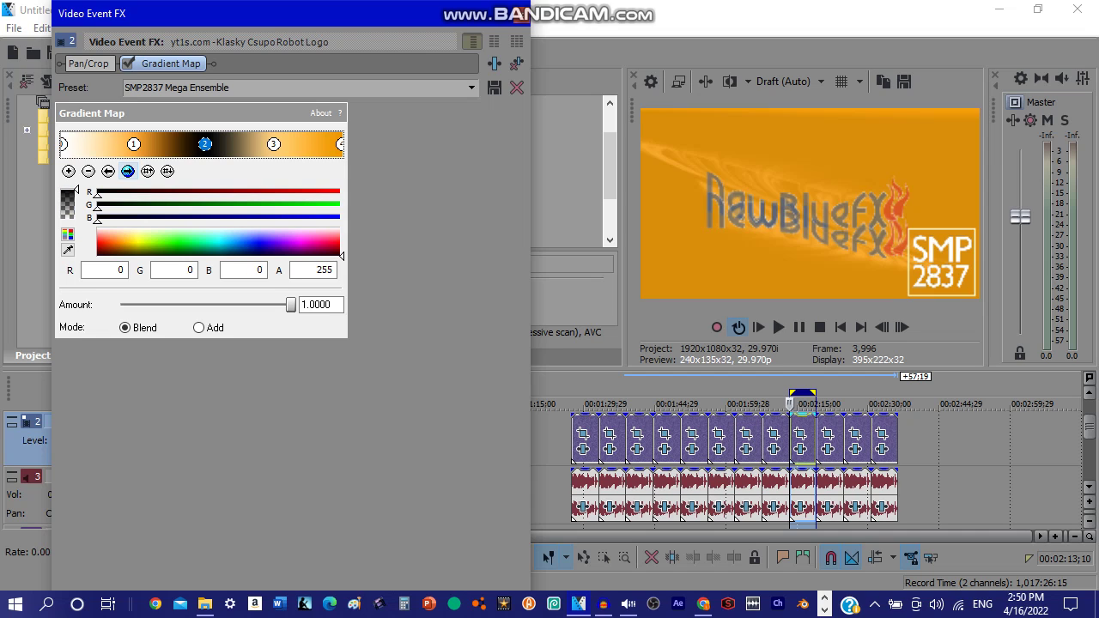
pyautogui.click(127, 171)
pyautogui.click(127, 171)
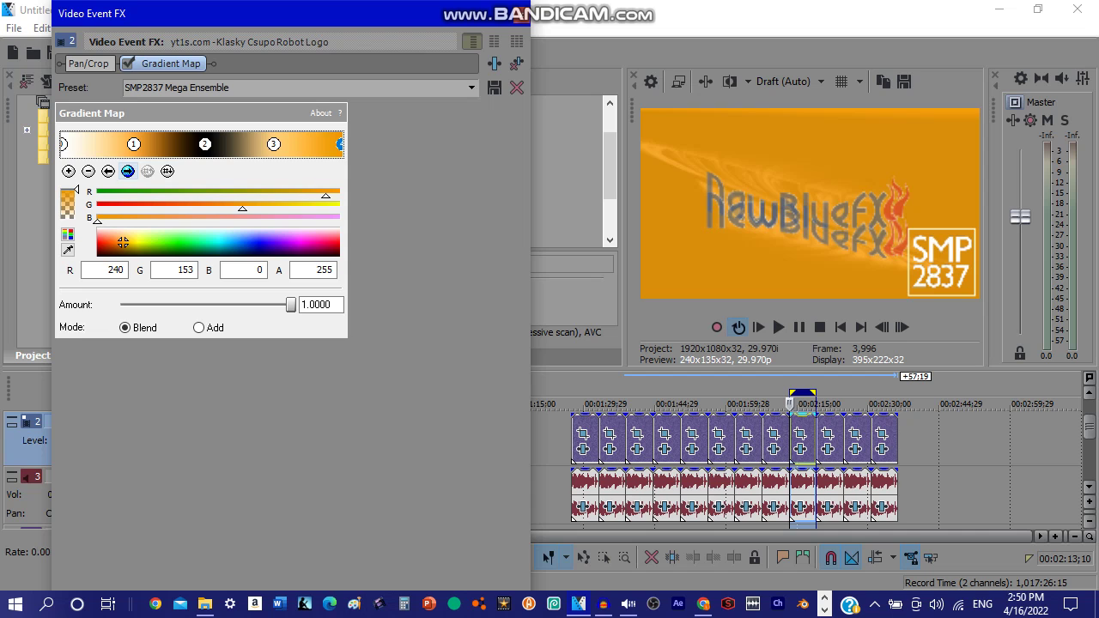
pyautogui.click(521, 14)
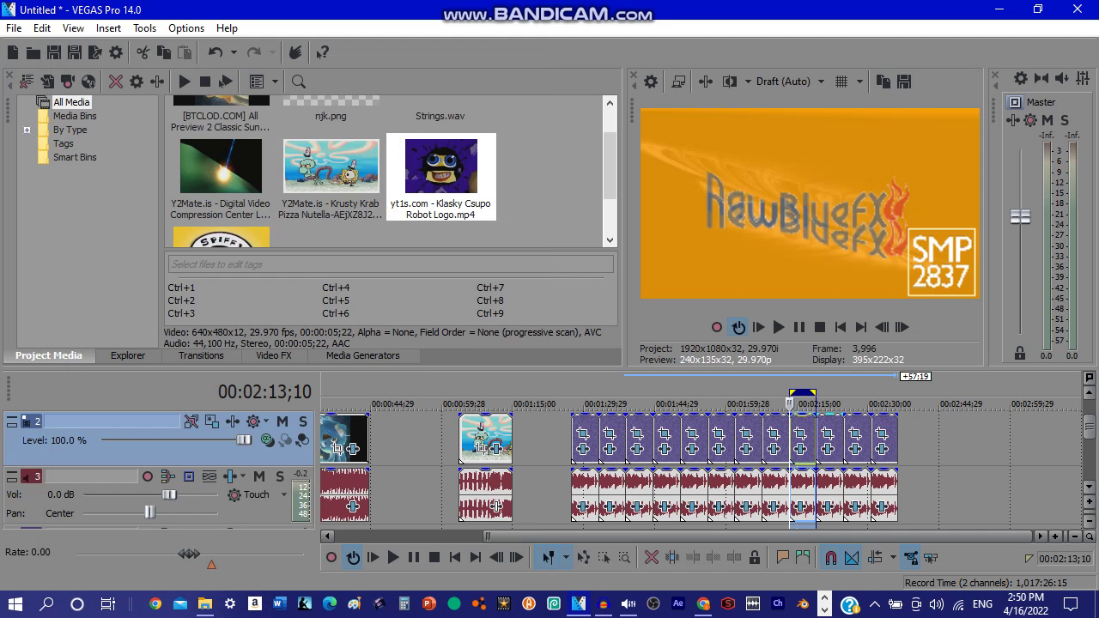
# Open the tenth clip's video effects, examine its Gradient Map colour points through to the last one, and close the effects.
pyautogui.click(817, 433)
pyautogui.click(828, 449)
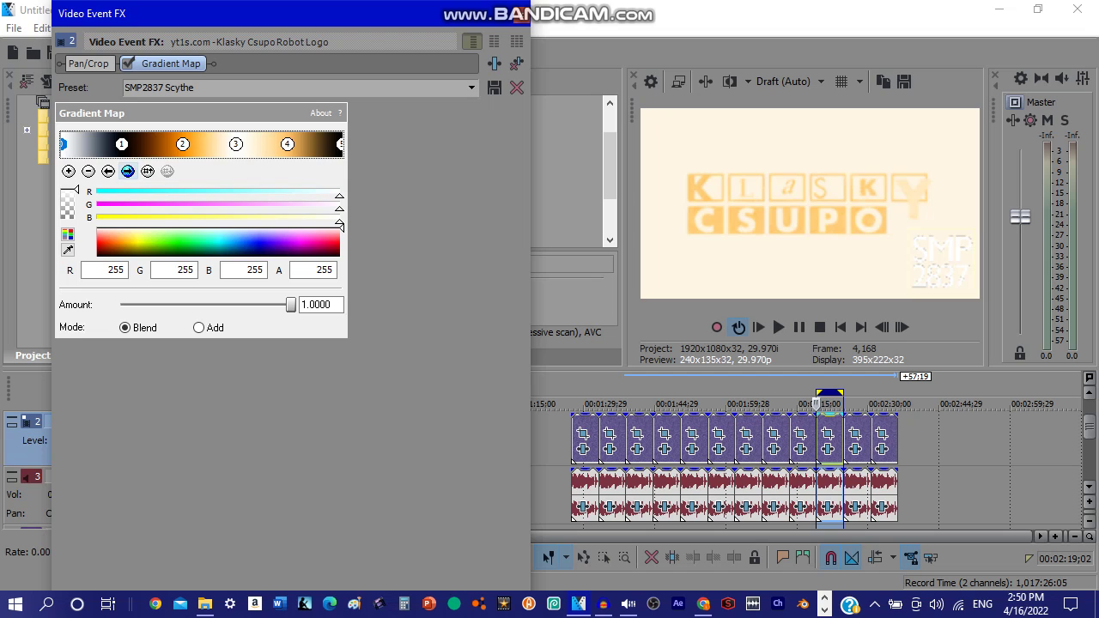
pyautogui.click(127, 171)
pyautogui.click(127, 171)
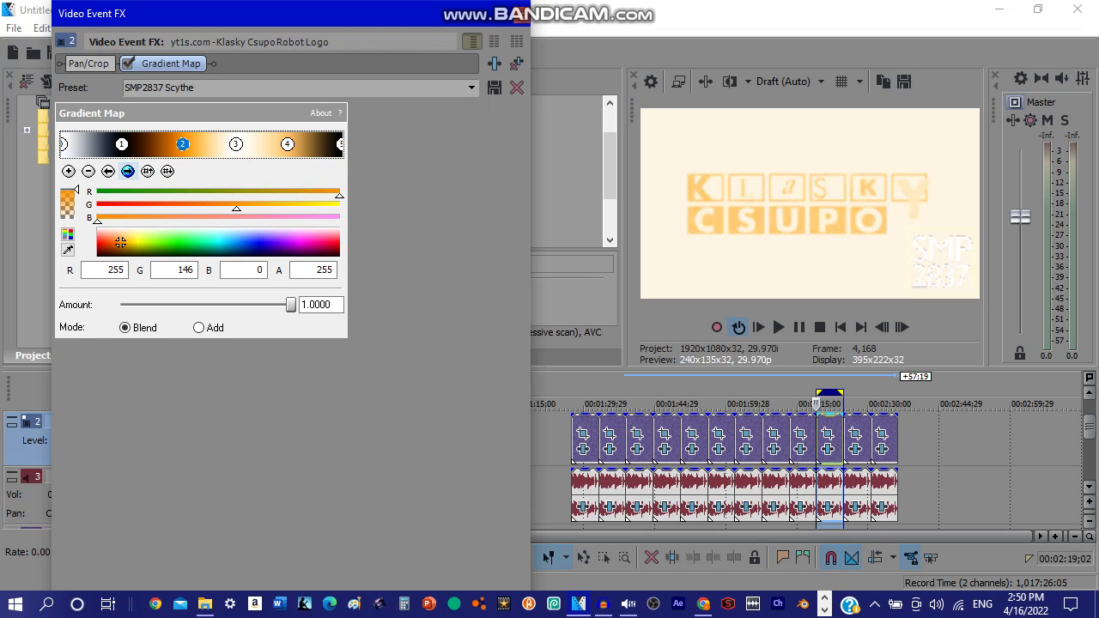
pyautogui.click(127, 171)
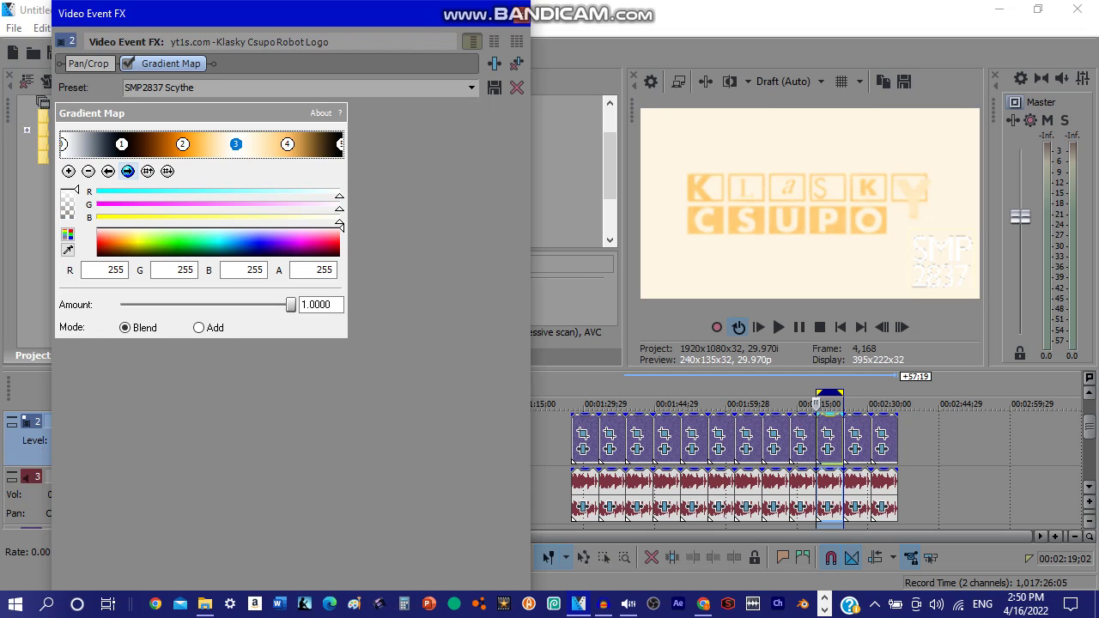
pyautogui.click(127, 171)
pyautogui.click(127, 171)
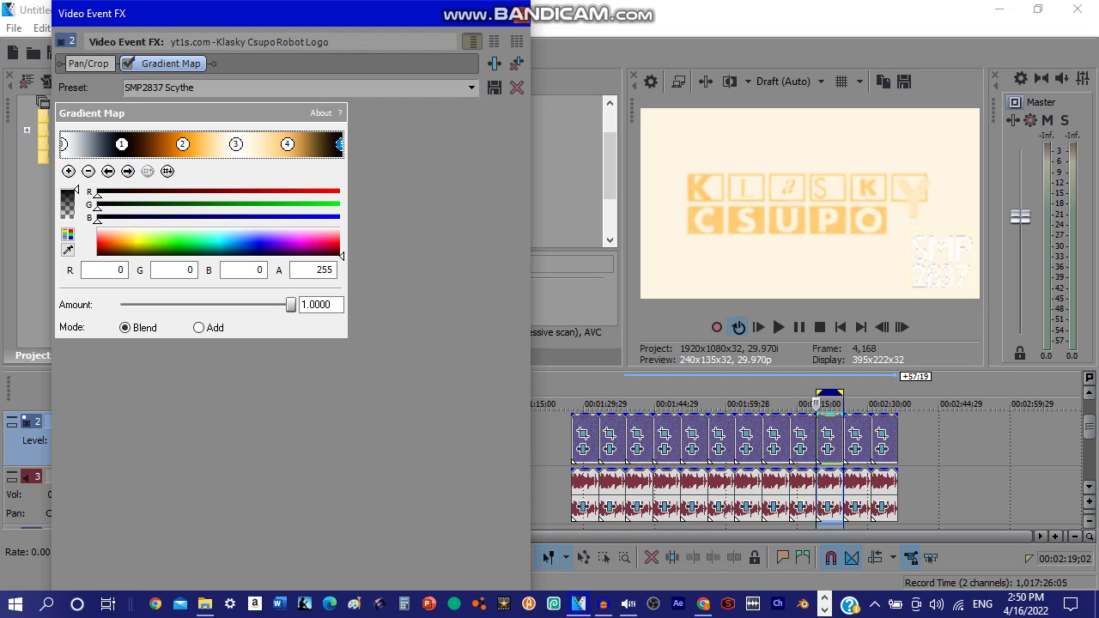
pyautogui.click(521, 15)
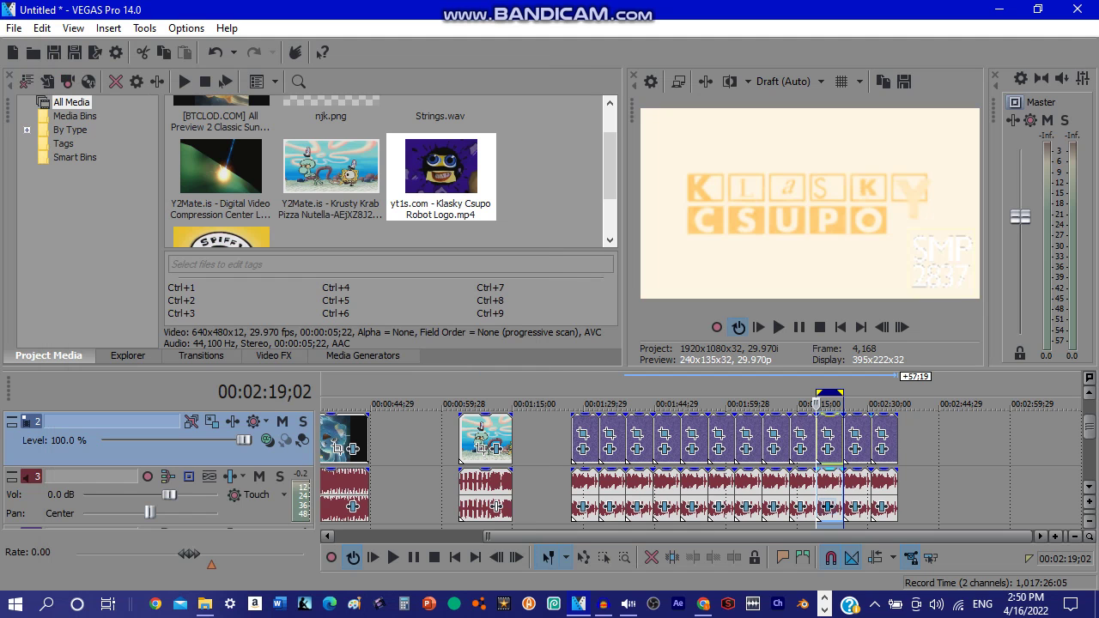
# Open the ninth clip's audio effects, review the IL Vocodex settings, and close them.
pyautogui.click(800, 507)
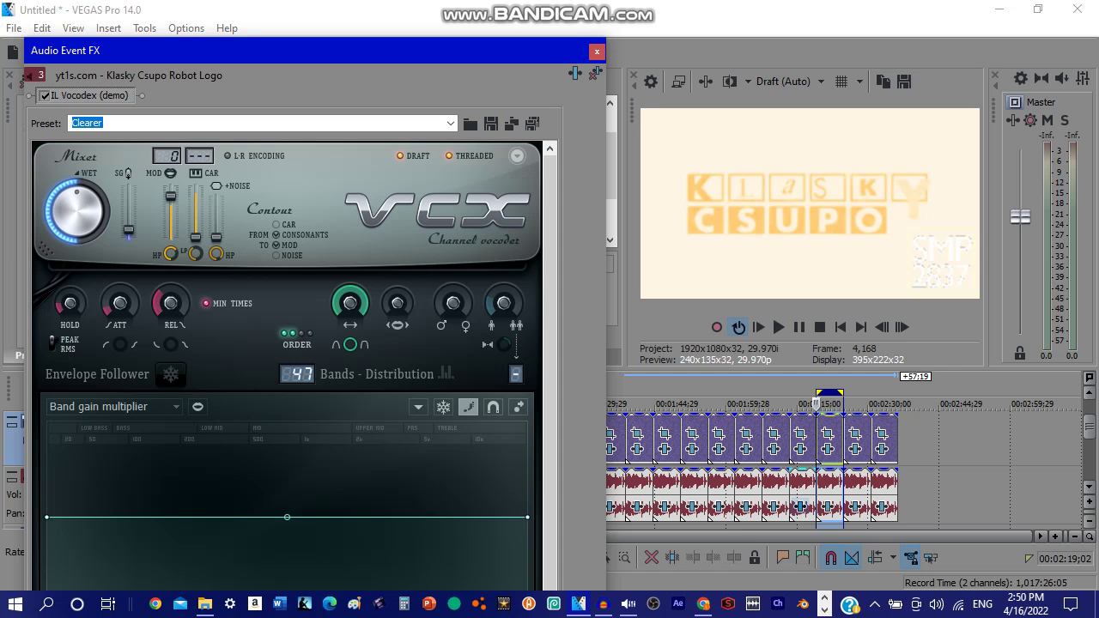
pyautogui.moveTo(469, 38); pyautogui.dragTo(484, 13)
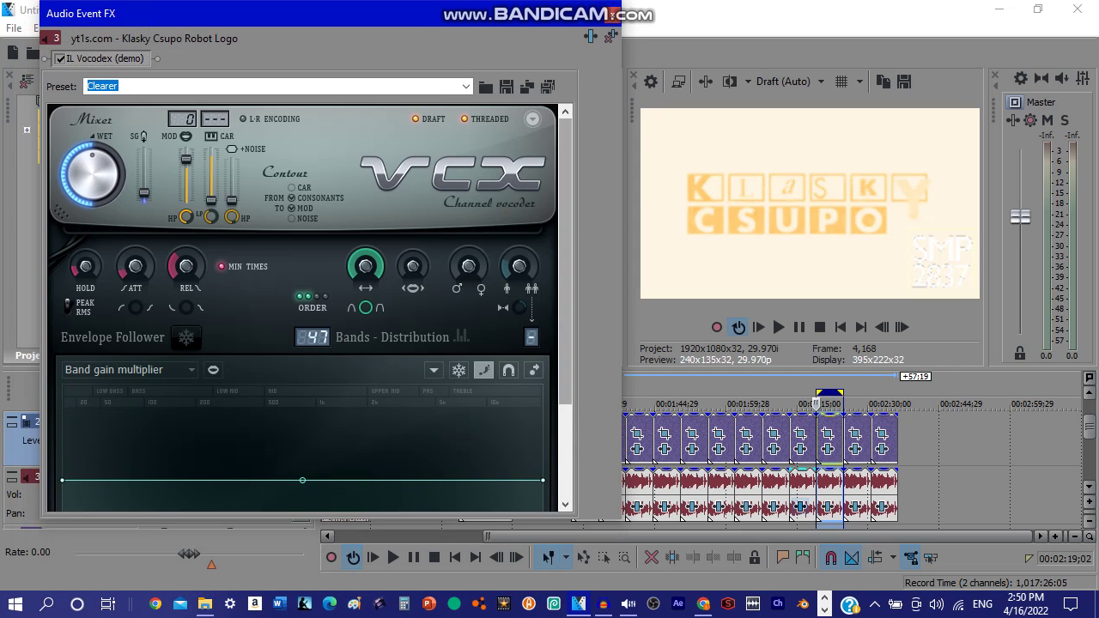
pyautogui.moveTo(565, 215); pyautogui.dragTo(565, 311)
pyautogui.click(613, 15)
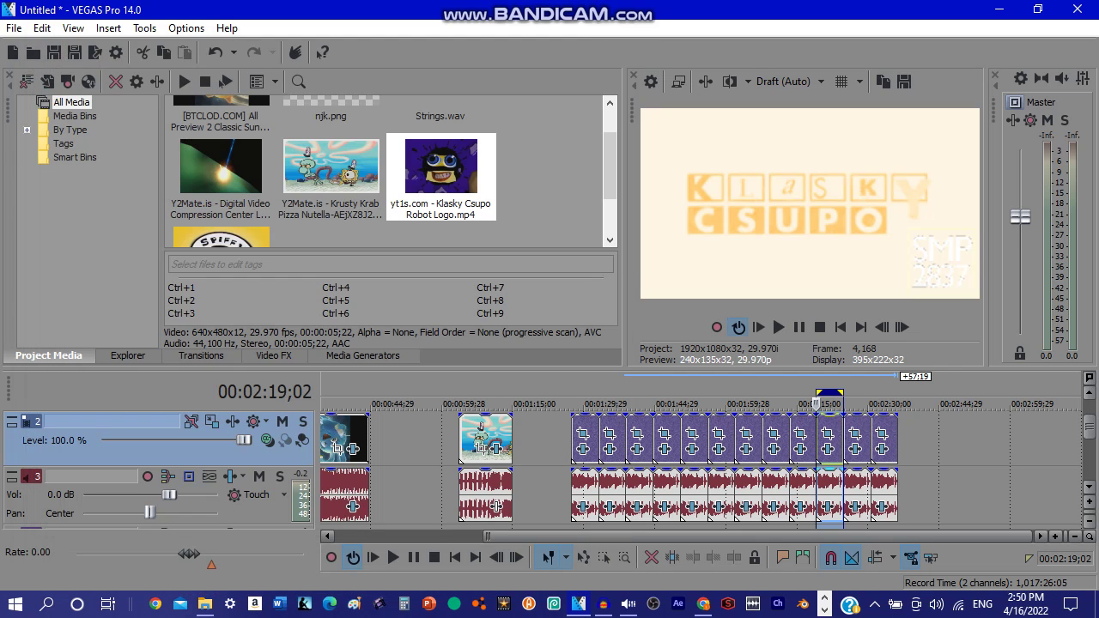
# Open the tenth clip's audio effects, review the IL Vocodex settings down to the keyboard, and close them.
pyautogui.click(828, 507)
pyautogui.moveTo(469, 3); pyautogui.dragTo(469, 56)
pyautogui.scroll(-5, 303, 321)
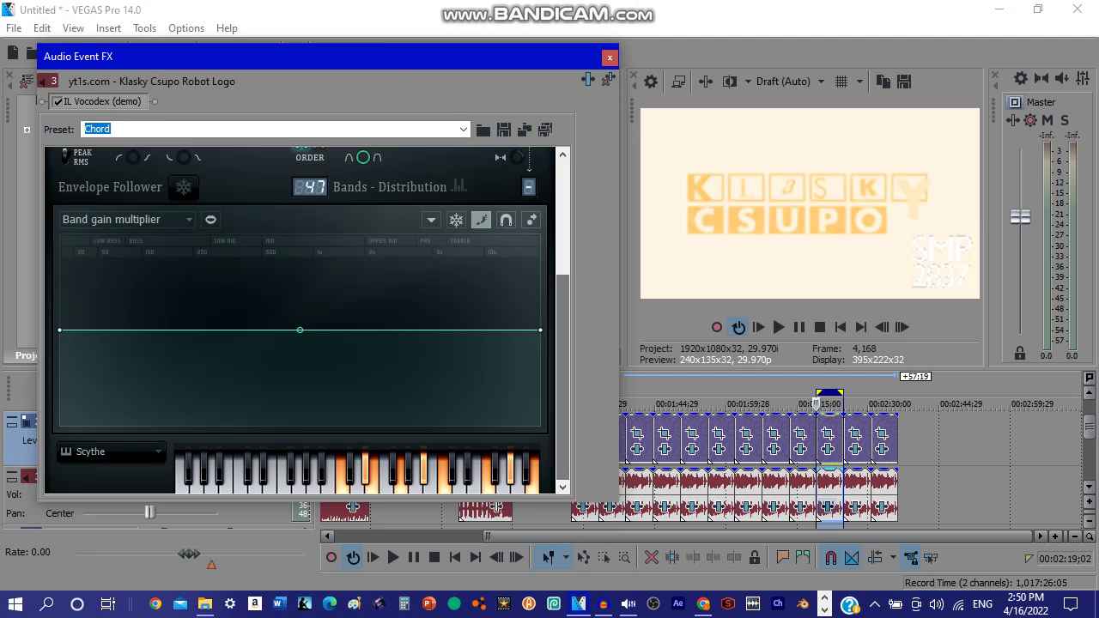
pyautogui.hotkey('alt', 'F4')
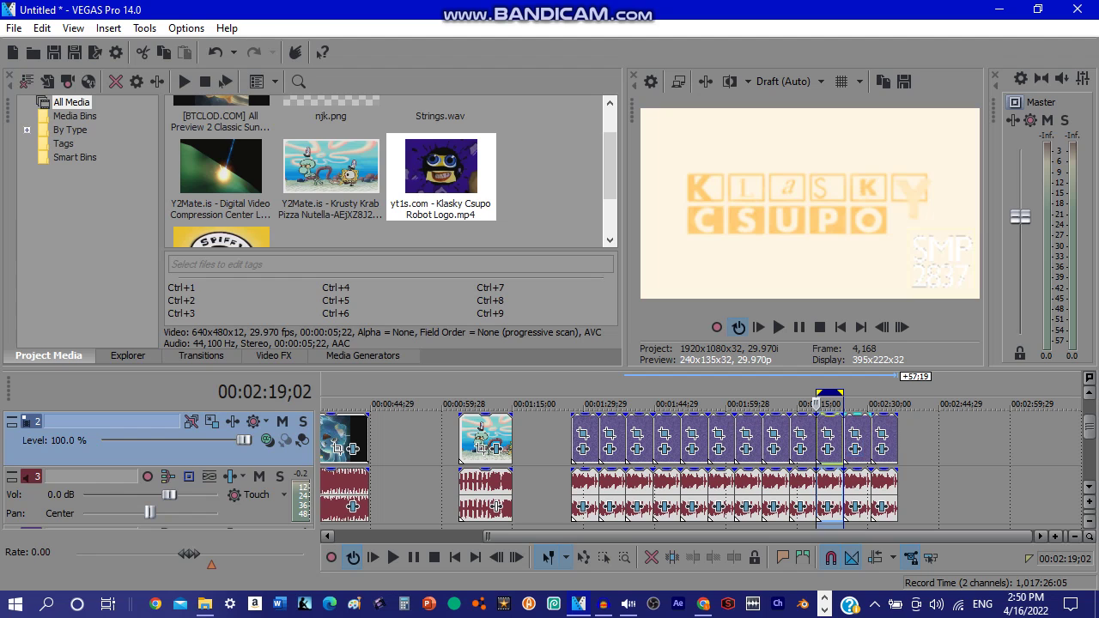
# Open the eleventh clip's video effects, step through the Gradient Map colour points to review their RGB values, and close the effects.
pyautogui.doubleClick(864, 436)
pyautogui.click(856, 449)
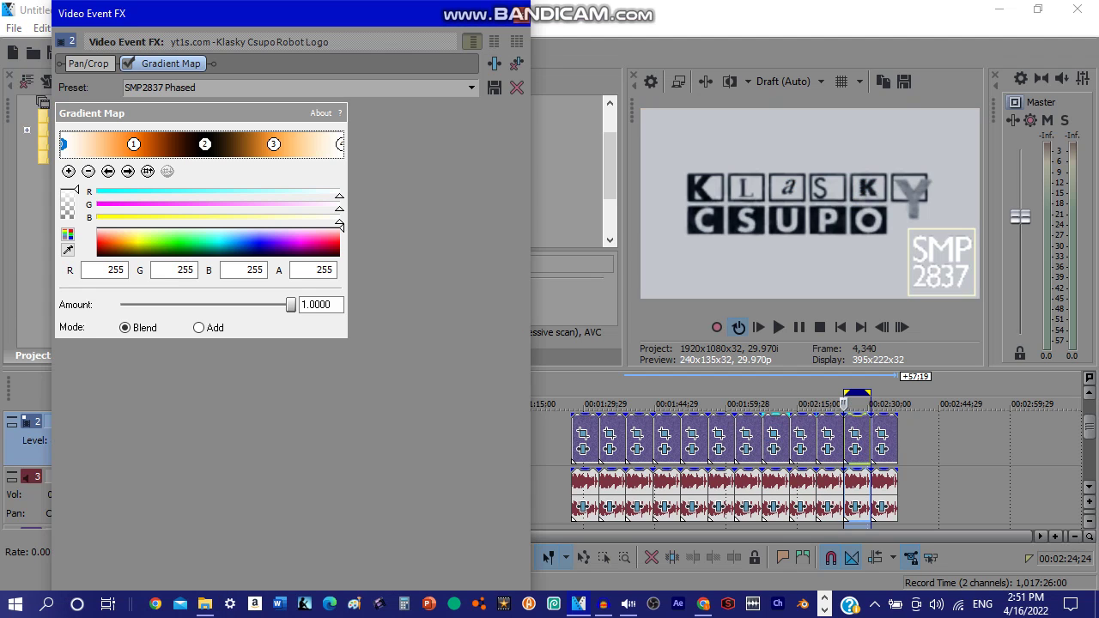
pyautogui.click(128, 171)
pyautogui.click(128, 171)
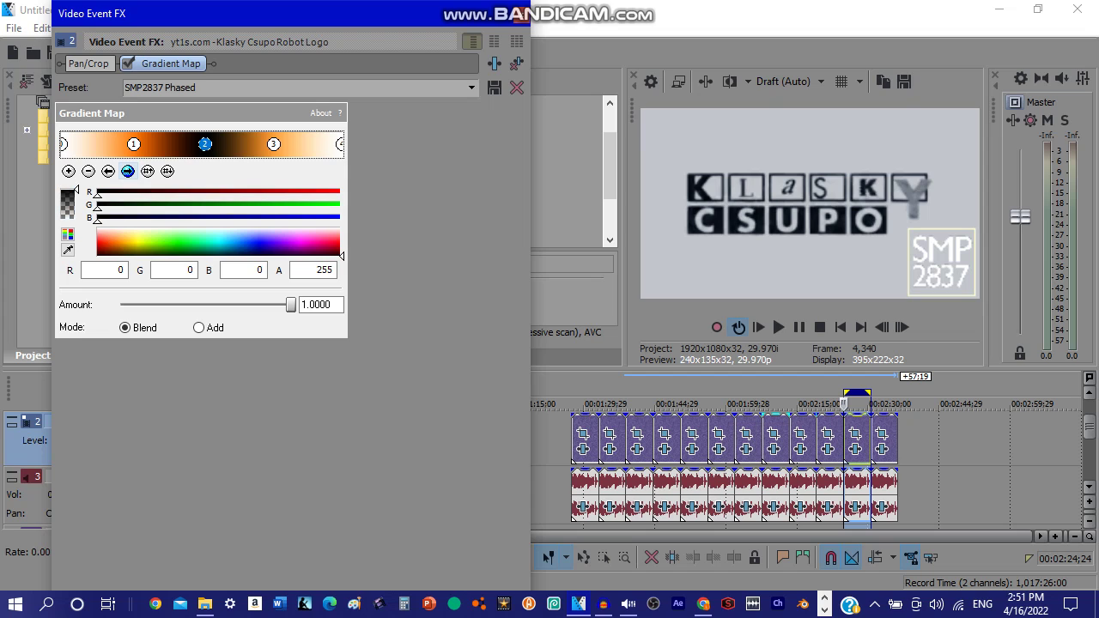
pyautogui.click(128, 171)
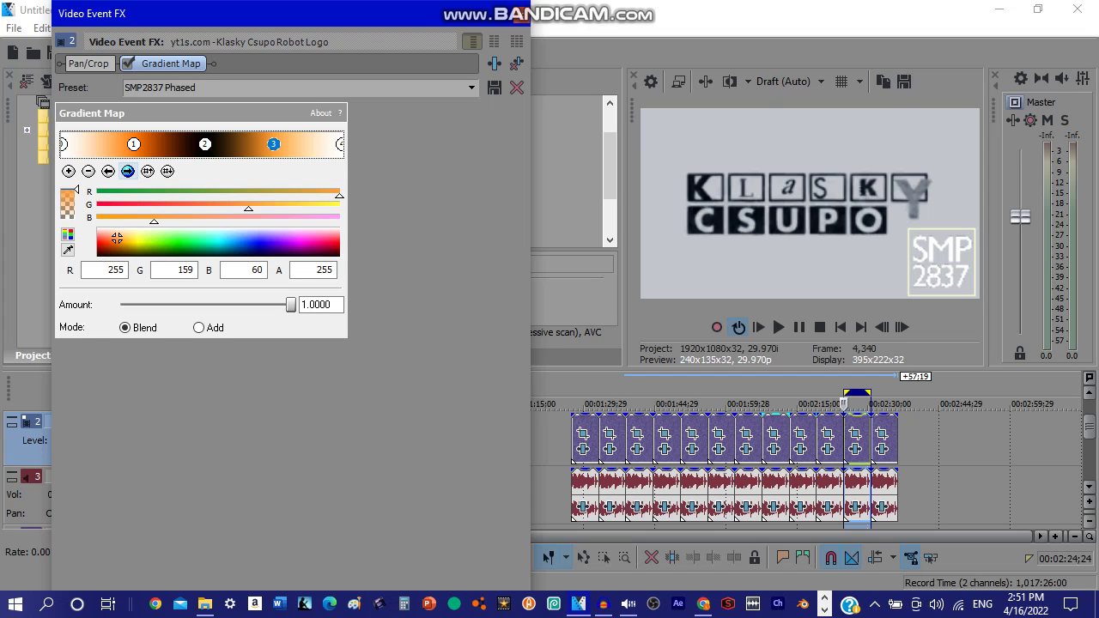
pyautogui.click(128, 171)
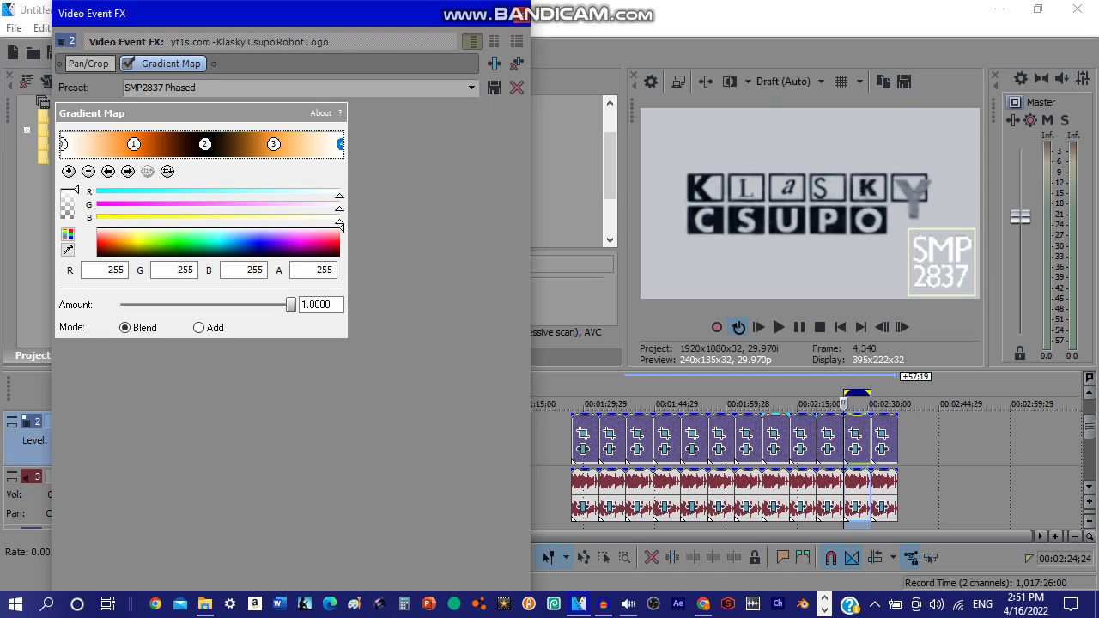
pyautogui.click(521, 15)
# Open the eleventh clip's audio effects, review the IL Vocodex settings down to the keyboard, and close them.
pyautogui.click(855, 507)
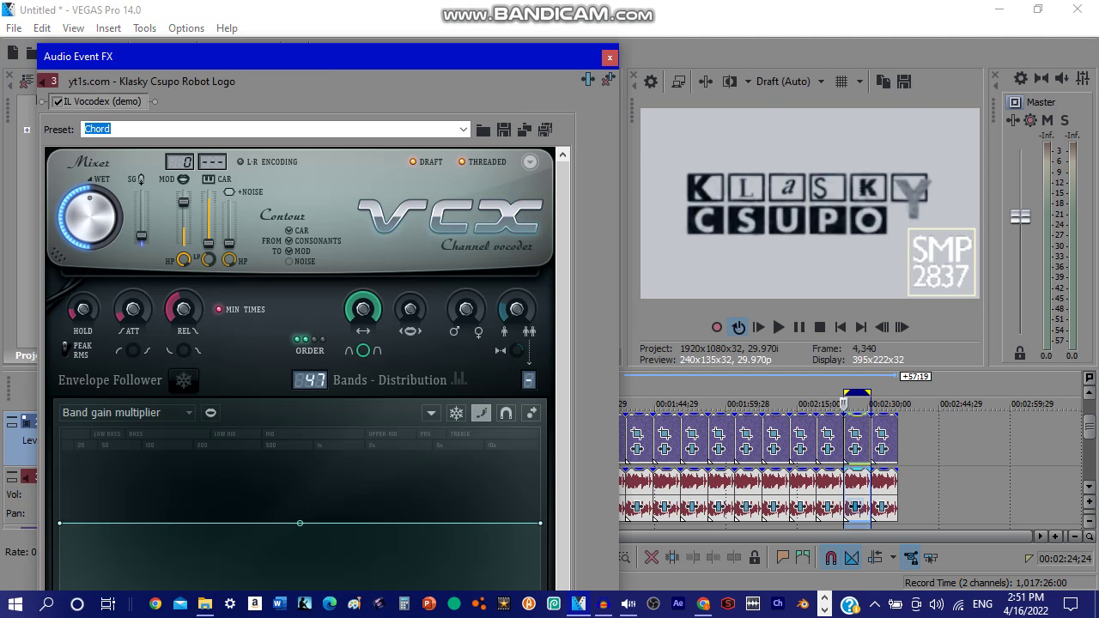
pyautogui.moveTo(412, 58); pyautogui.dragTo(413, 17)
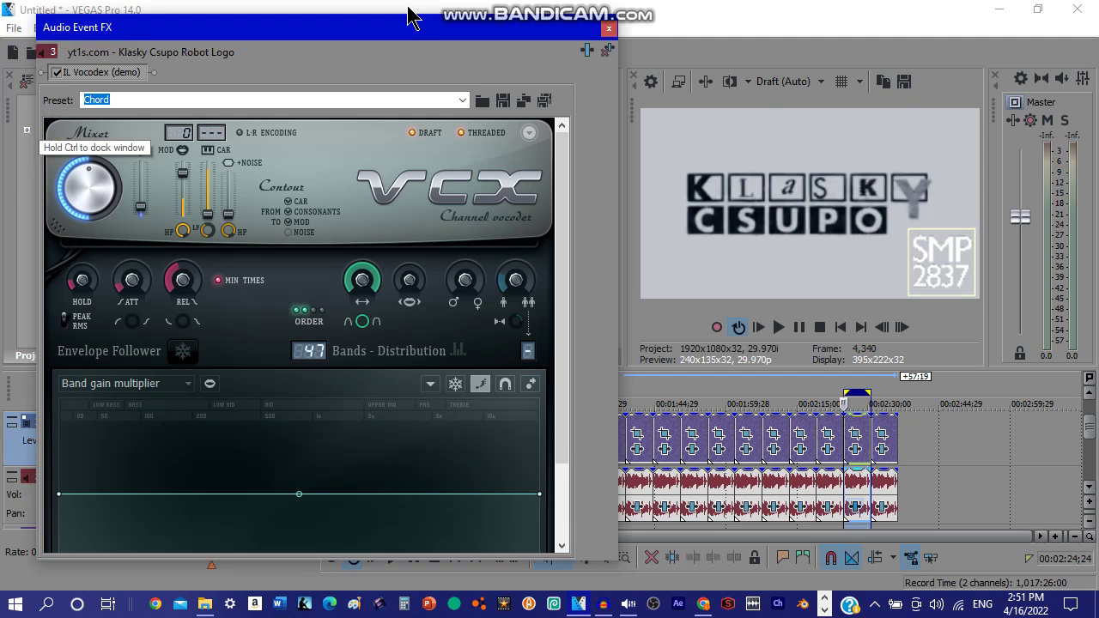
pyautogui.moveTo(562, 258); pyautogui.dragTo(562, 340)
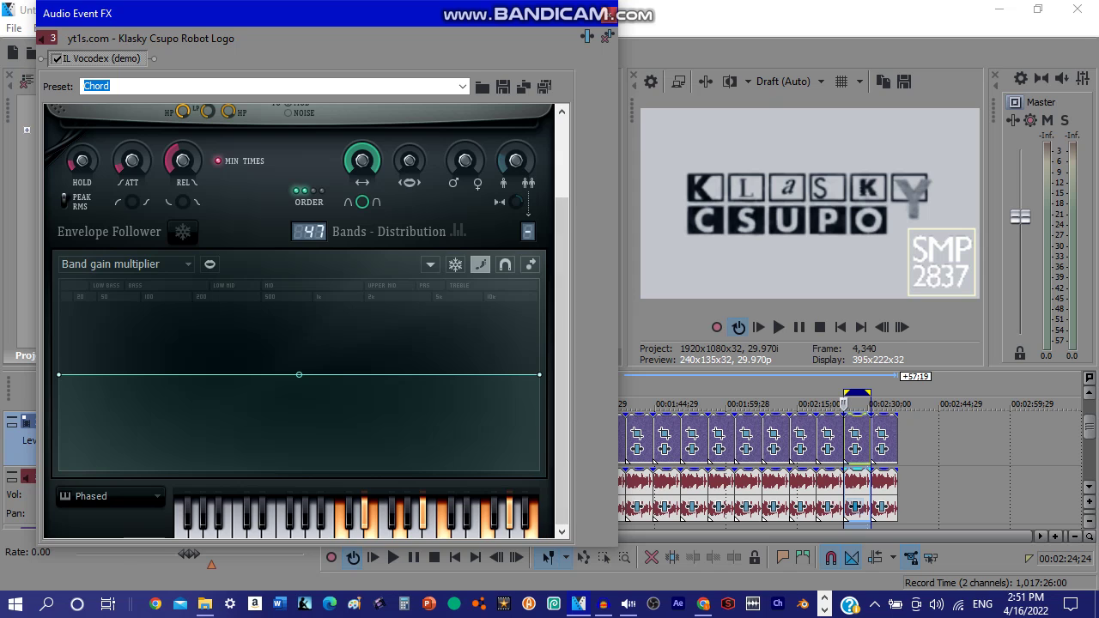
pyautogui.click(609, 15)
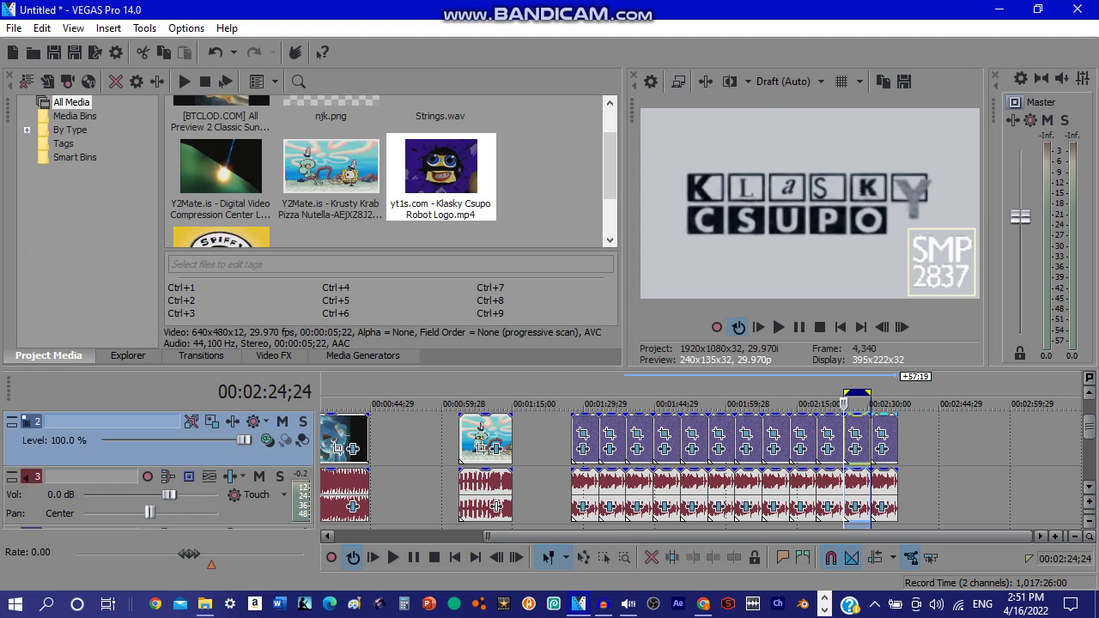
# Open the twelfth clip's video effects and review the Earthquake, Light Rays, Gradient Map and Glow Pro settings in turn.
pyautogui.doubleClick(890, 447)
pyautogui.click(882, 449)
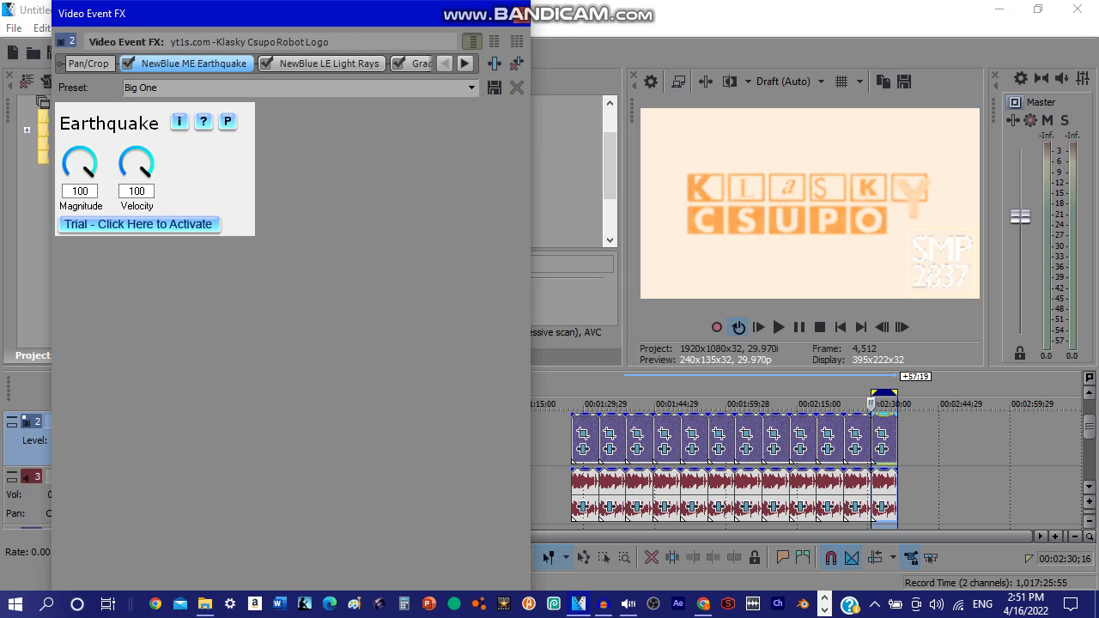
pyautogui.click(328, 63)
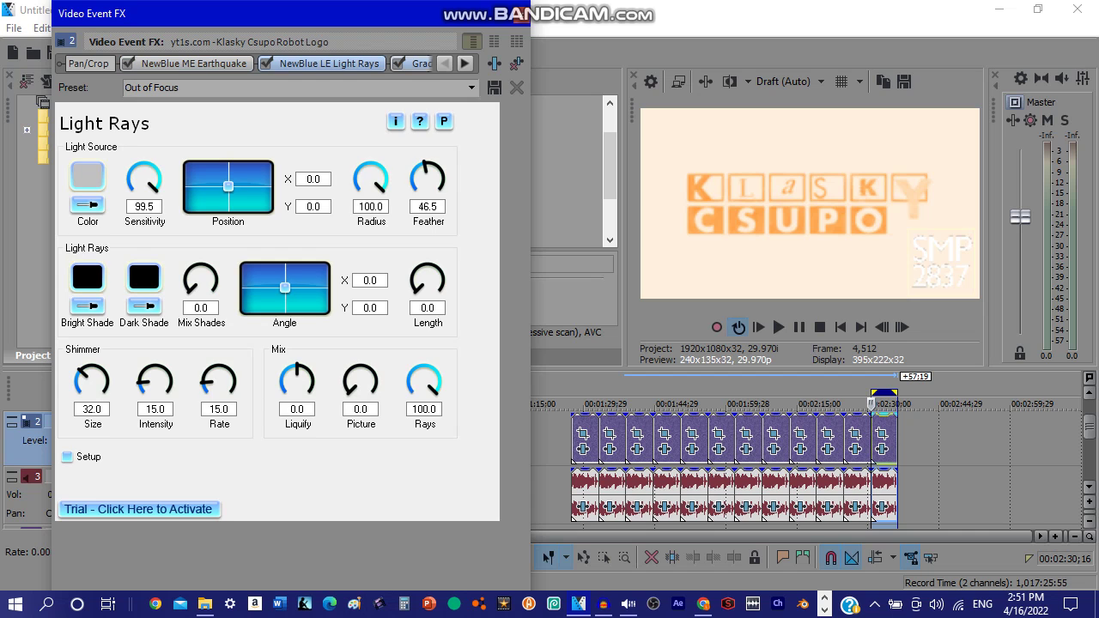
pyautogui.click(420, 63)
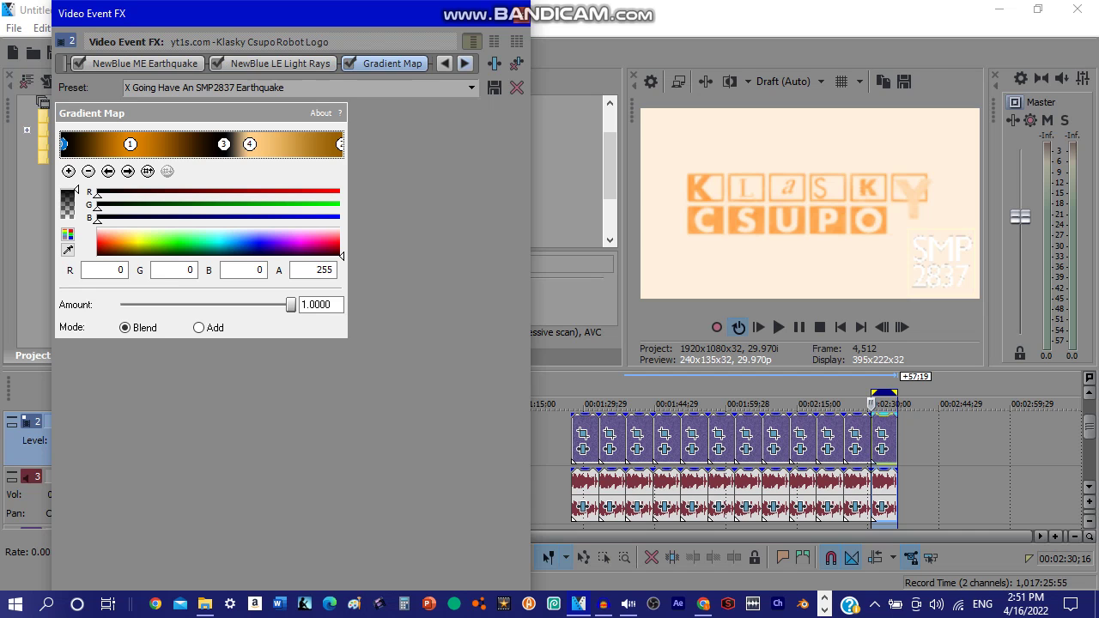
pyautogui.click(465, 63)
pyautogui.click(370, 63)
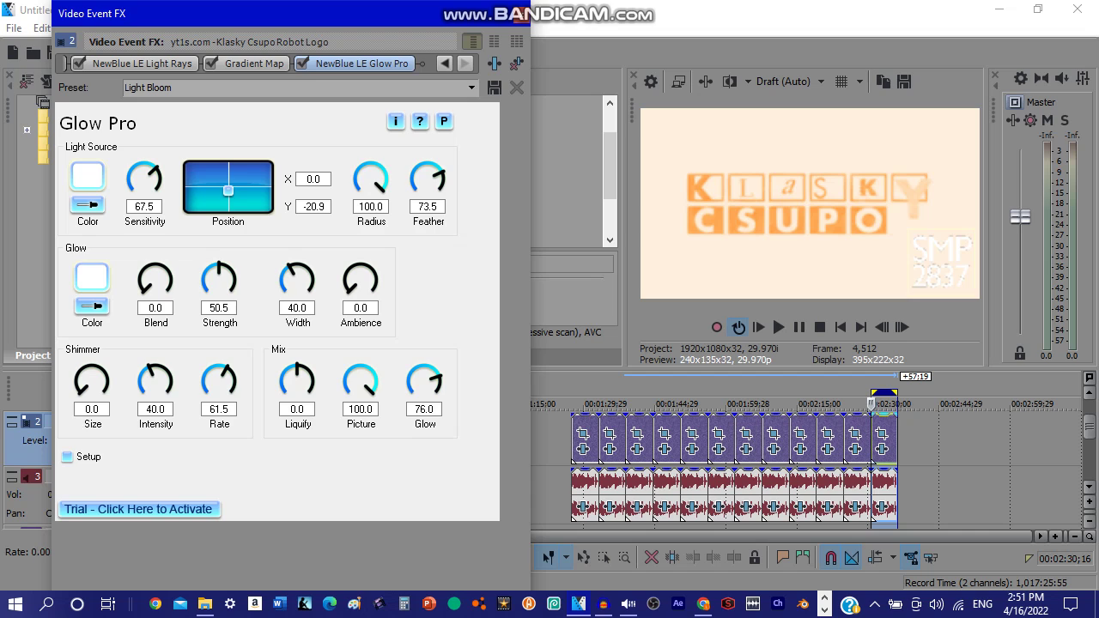
# Return to the twelfth clip's Gradient Map, step through its colour points to review their RGB values, and close the effects.
pyautogui.click(255, 64)
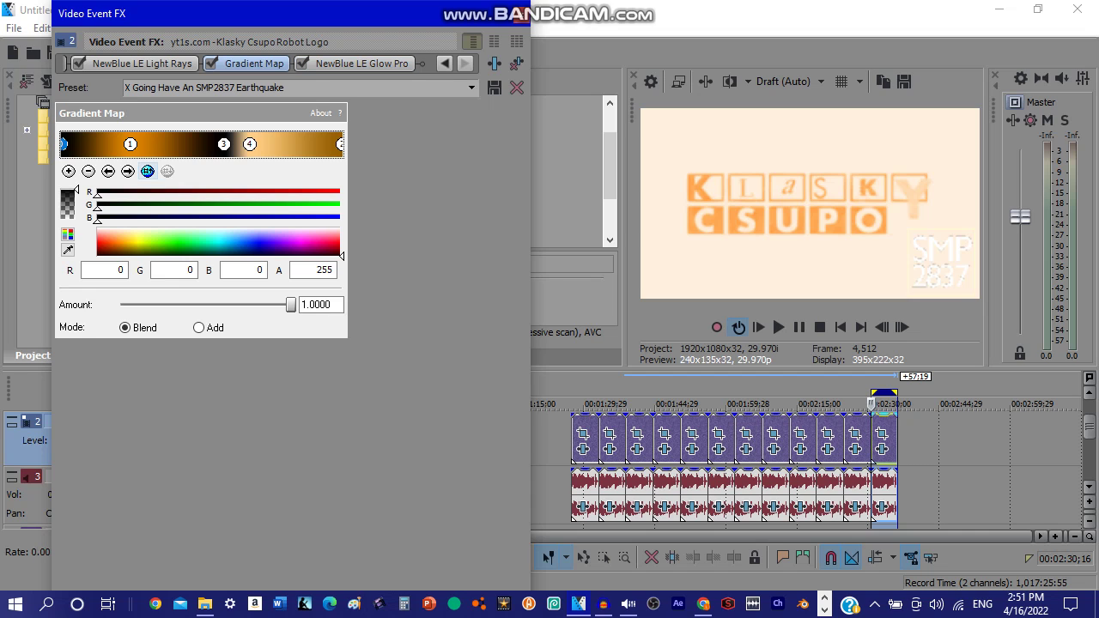
pyautogui.click(128, 171)
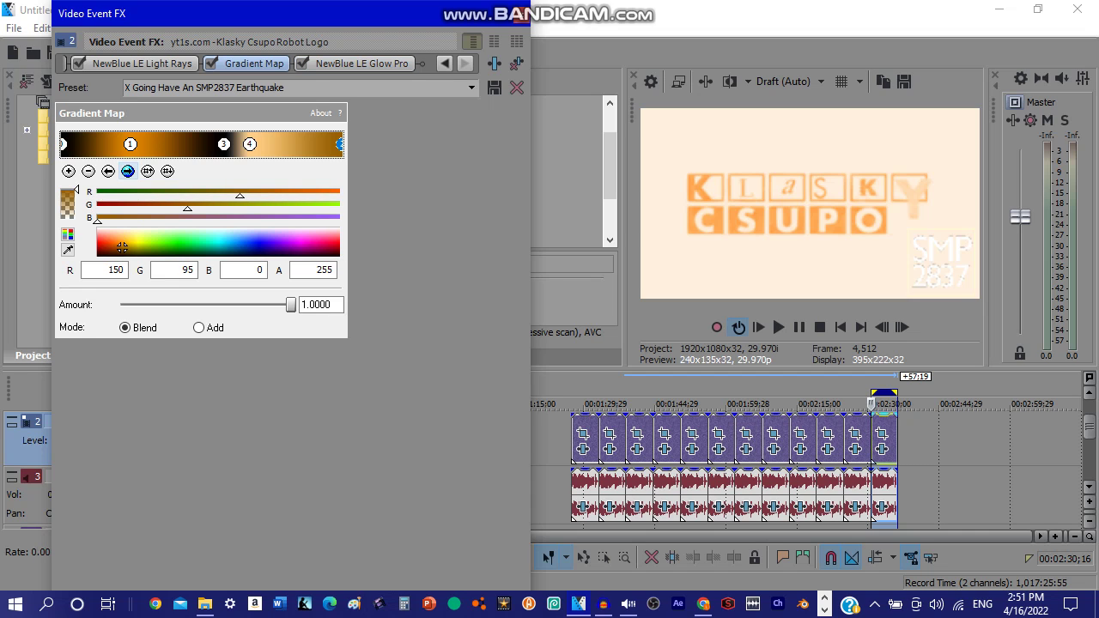
pyautogui.click(128, 171)
pyautogui.press('Tab')
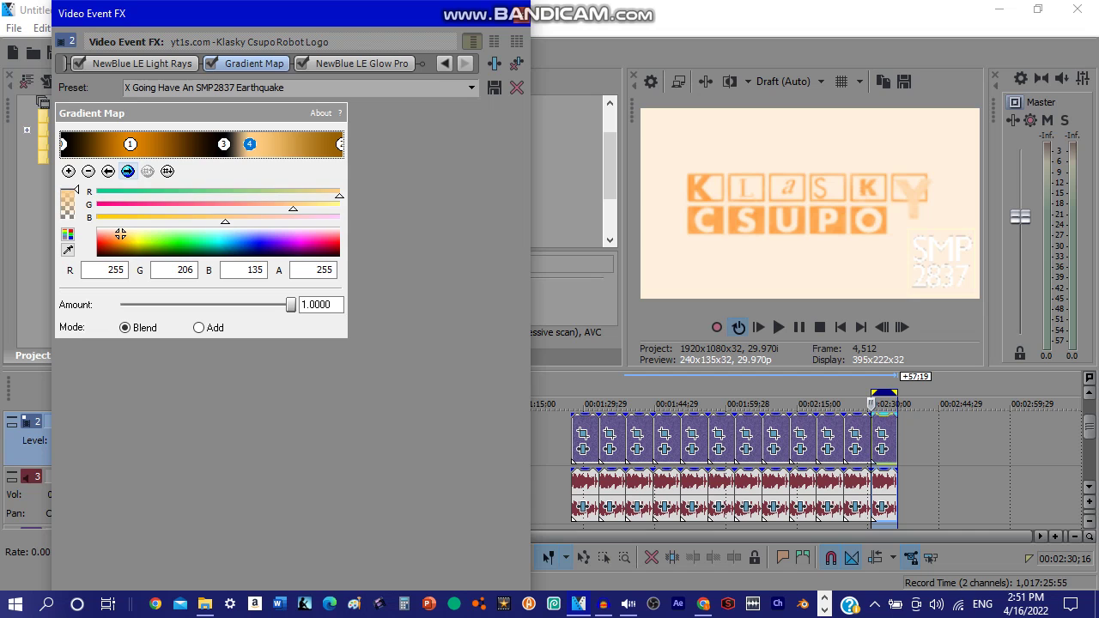
pyautogui.click(522, 15)
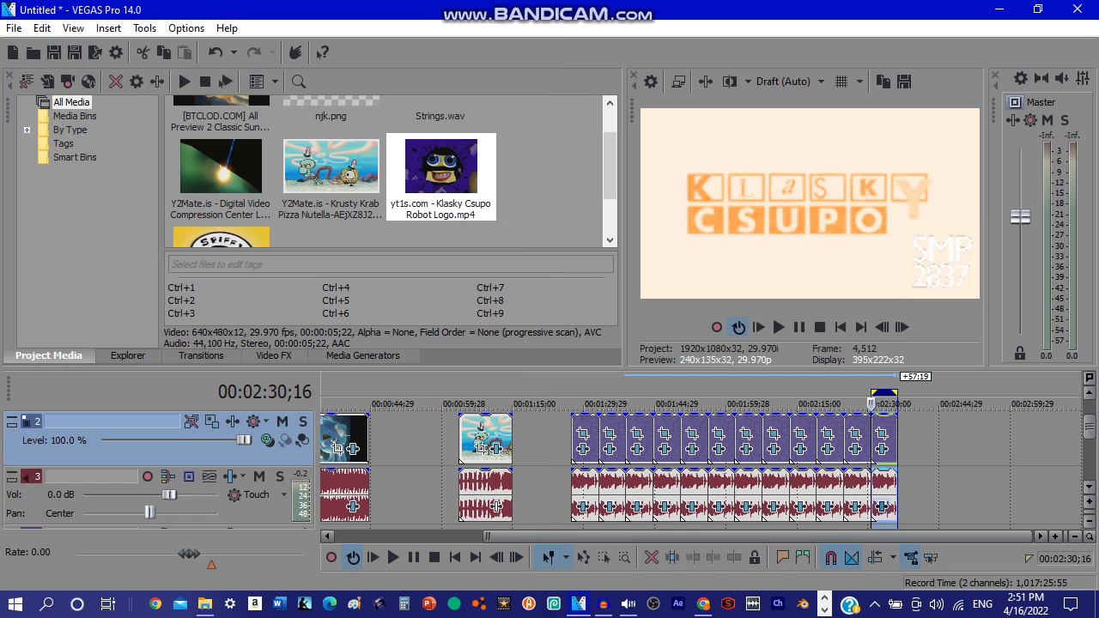
# Open the twelfth clip's audio effects and review the ExpressFX Chorus, CMT_Bitcrusher_2 and IL Vocodex settings down to the keyboard.
pyautogui.click(882, 506)
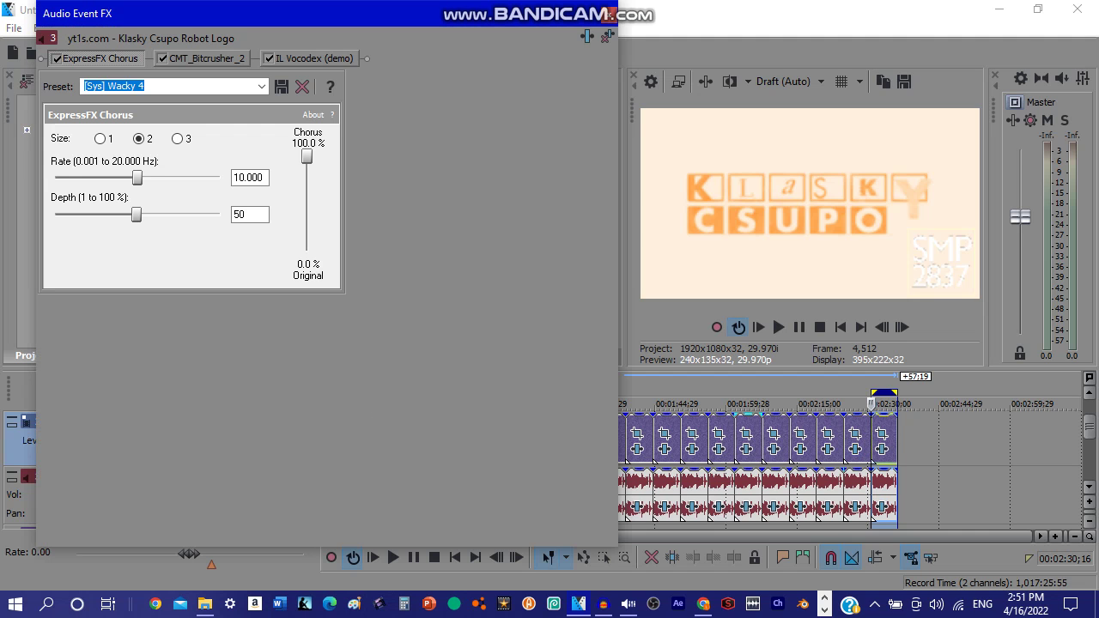
pyautogui.click(206, 58)
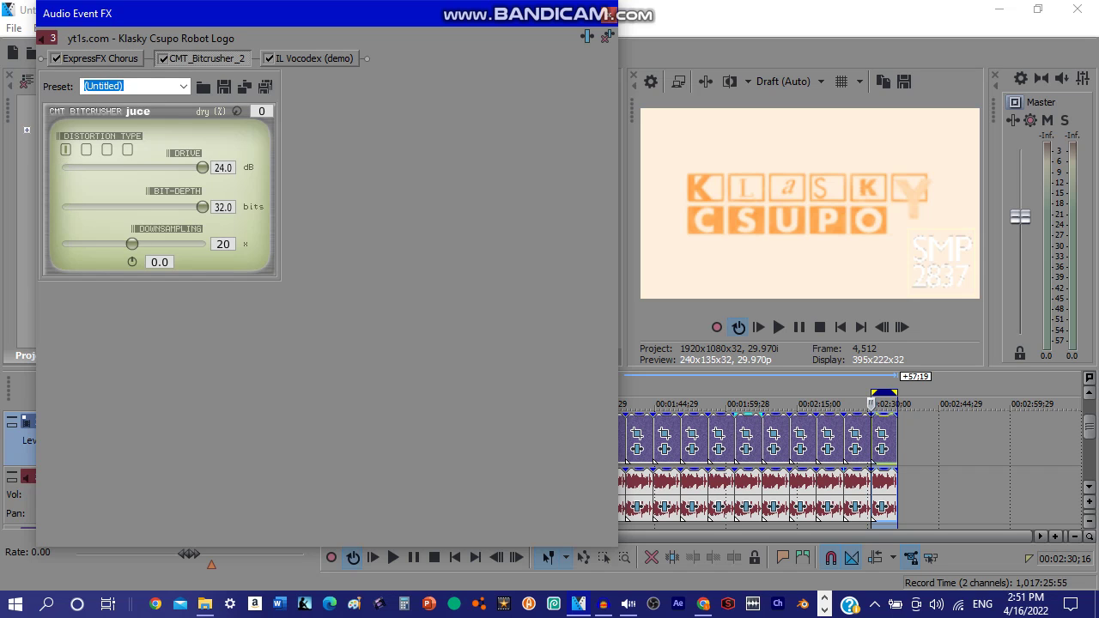
pyautogui.click(315, 58)
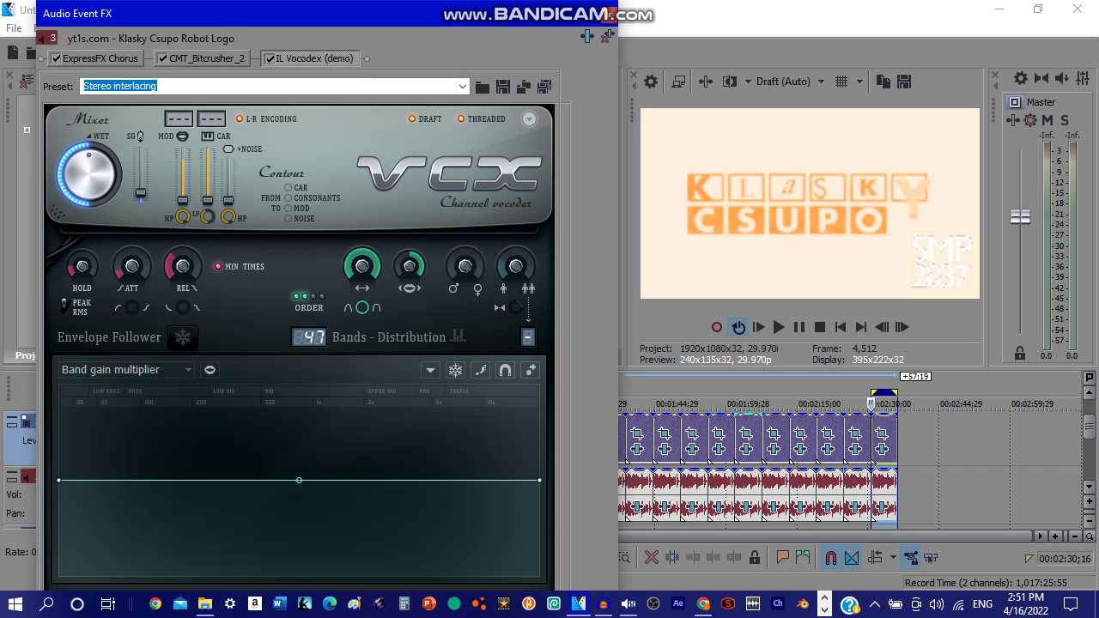
pyautogui.moveTo(475, 6); pyautogui.dragTo(463, 68)
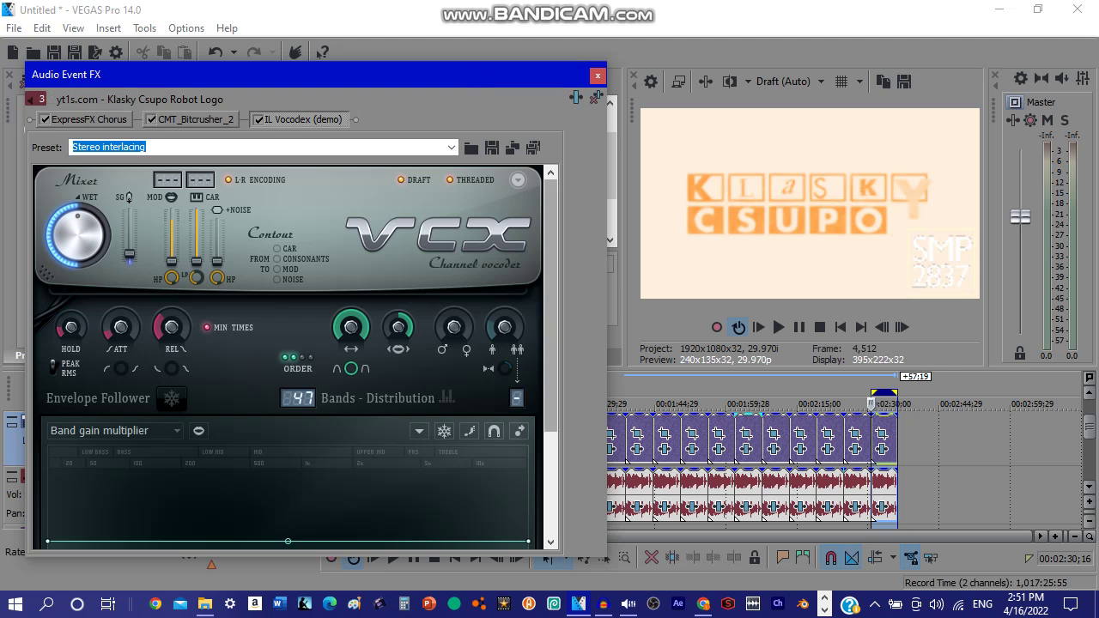
pyautogui.scroll(-3, 288, 358)
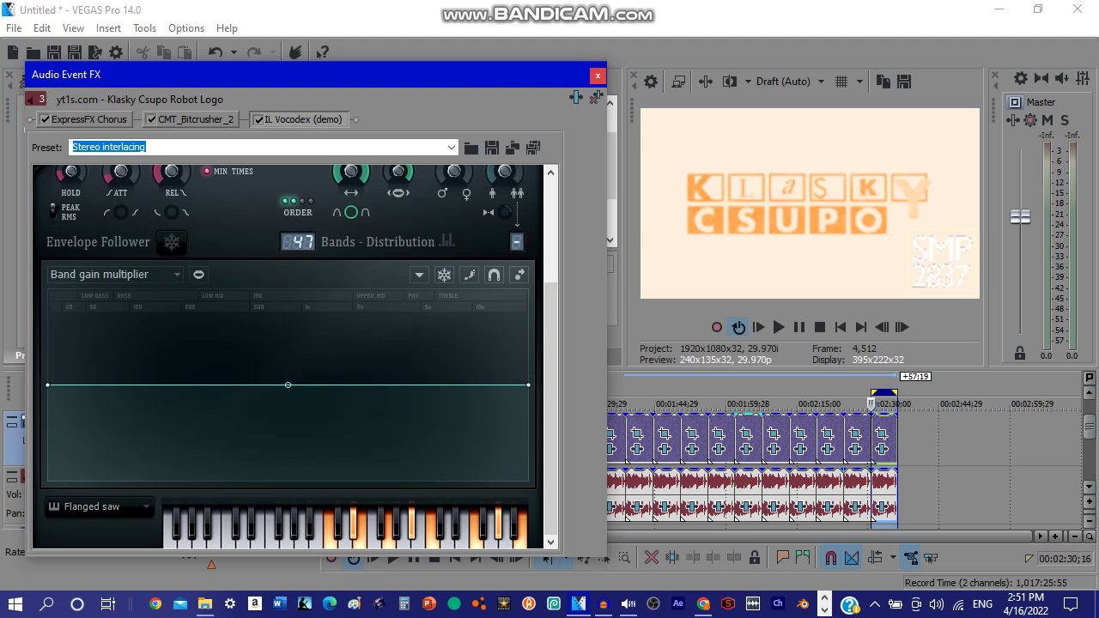